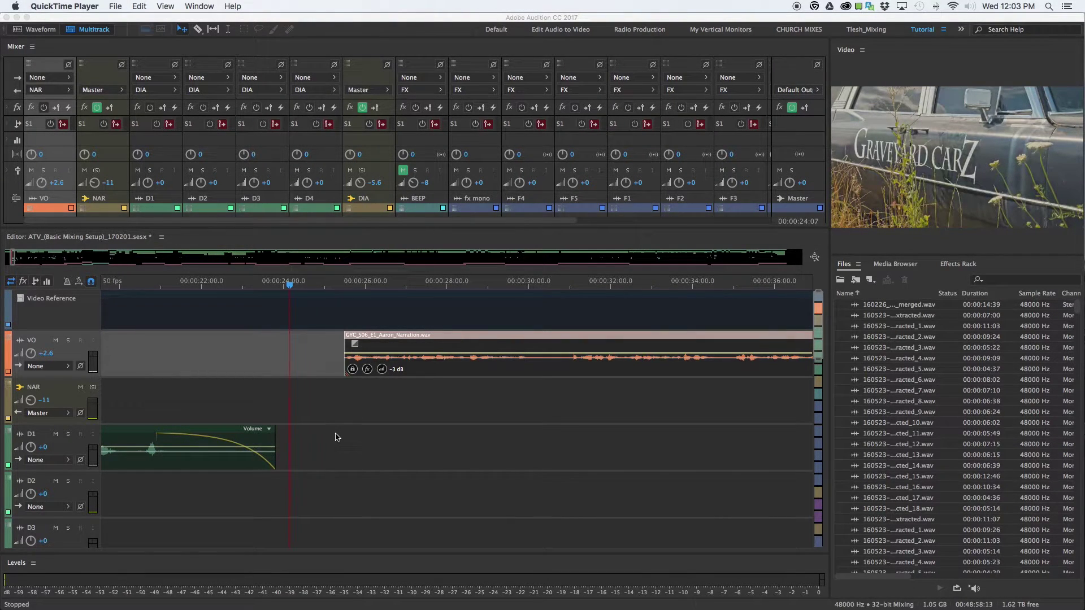
- Activate Audition and scroll the Mixer across to the right-hand bus strips
scroll(335, 437, down, 1)
scroll(336, 437, up, 1)
scroll(347, 447, right, 3)
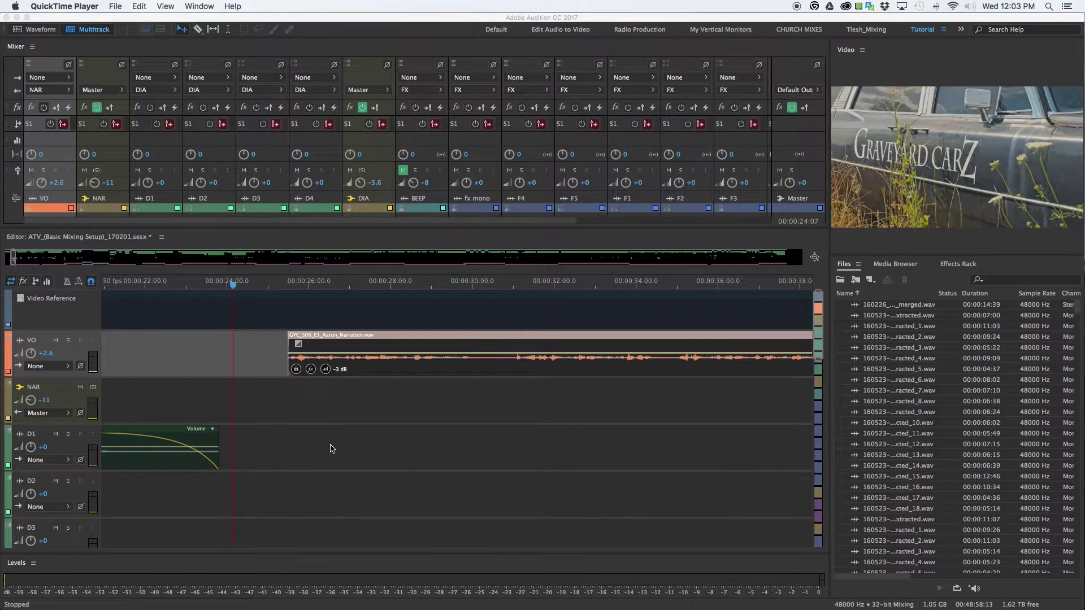
scroll(332, 448, down, 3)
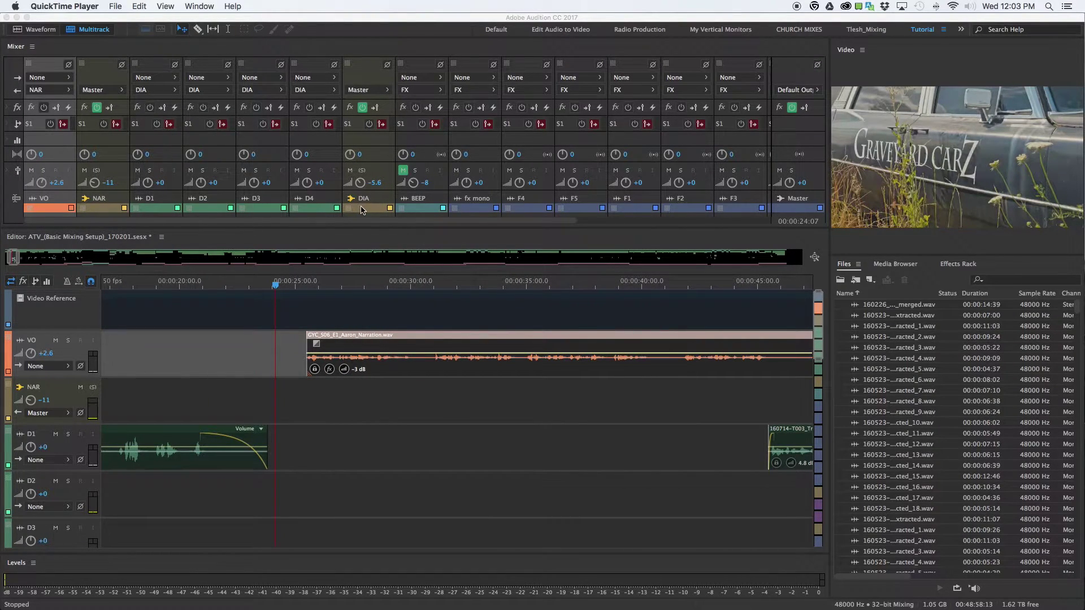
click(427, 226)
drag(530, 228, 748, 211)
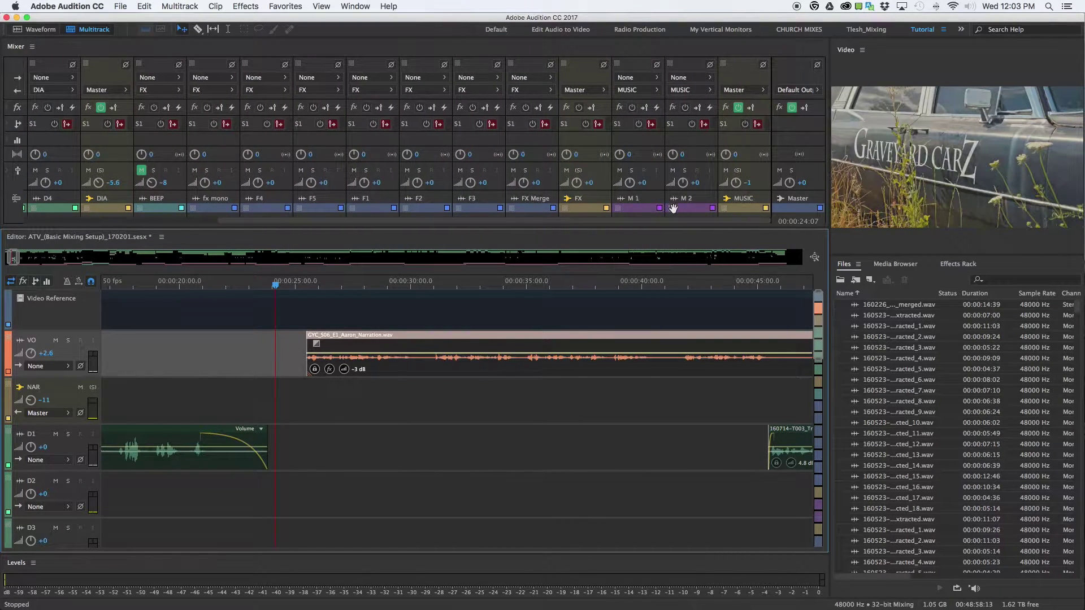
drag(660, 224, 455, 228)
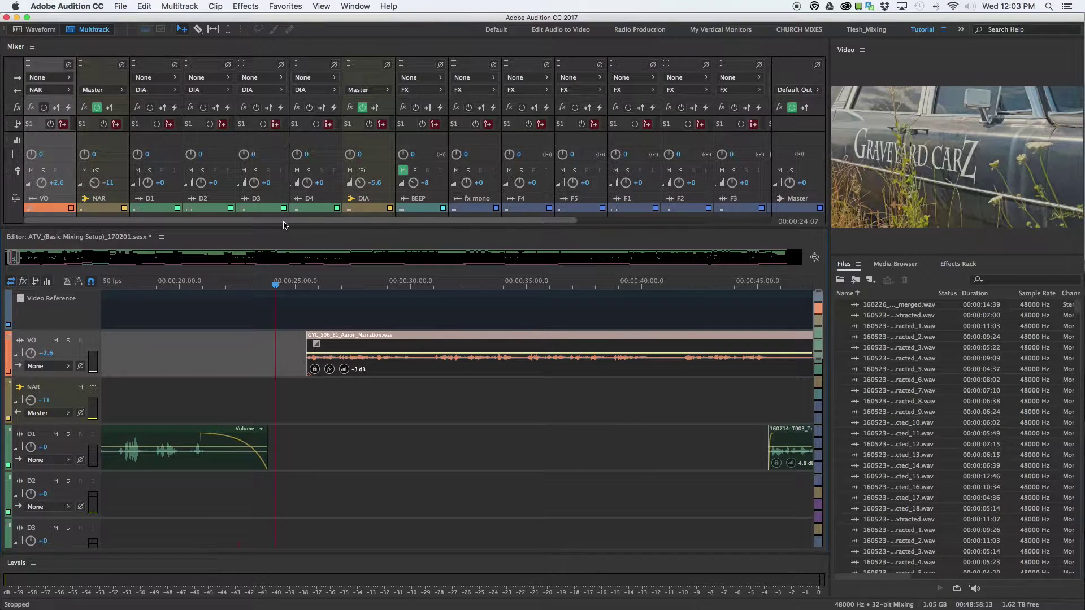
- Scroll the Mixer back and forth to review the FX, M1, M2 and MUSIC bus strips
drag(285, 225, 399, 224)
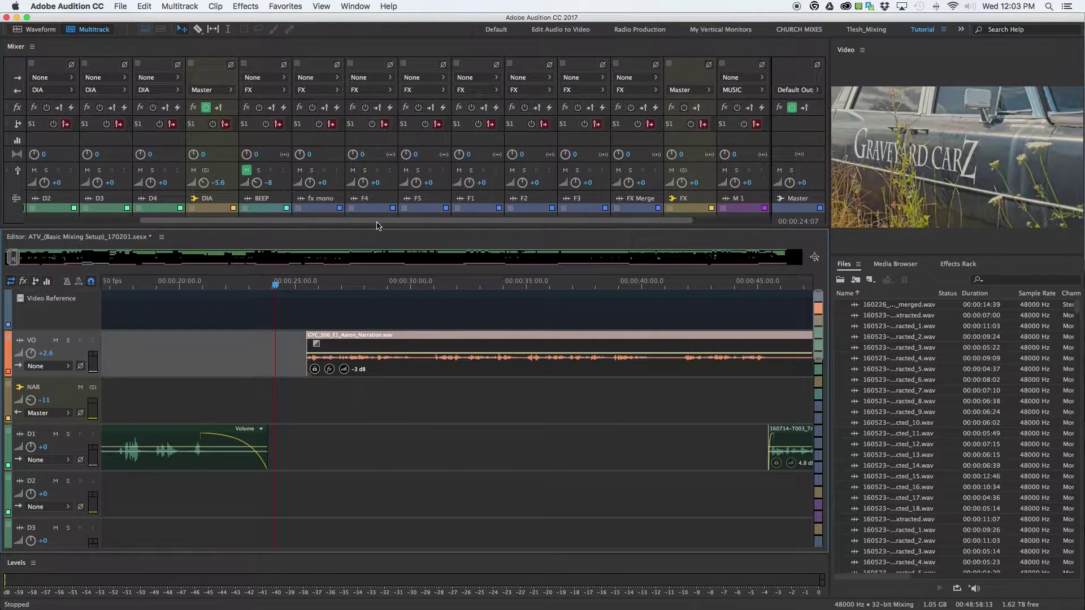
drag(377, 226, 214, 227)
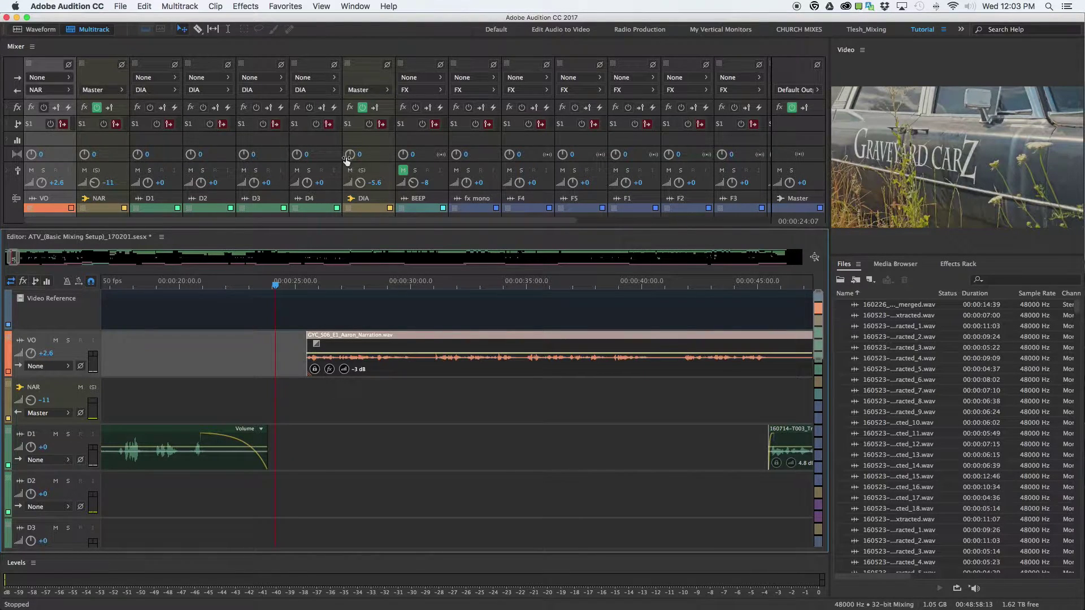
drag(355, 222, 530, 222)
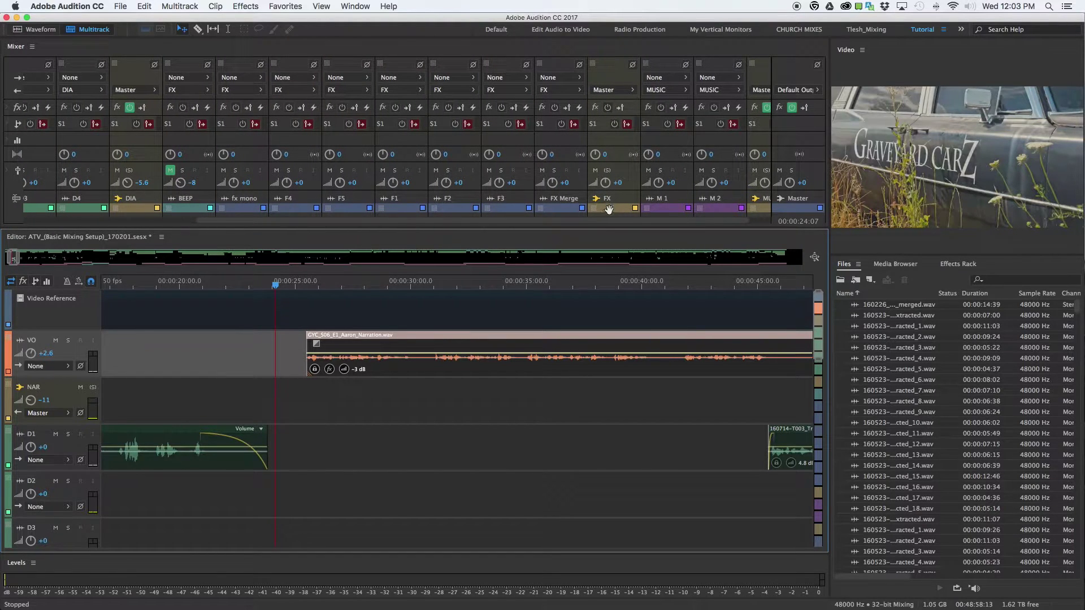
drag(601, 222, 639, 224)
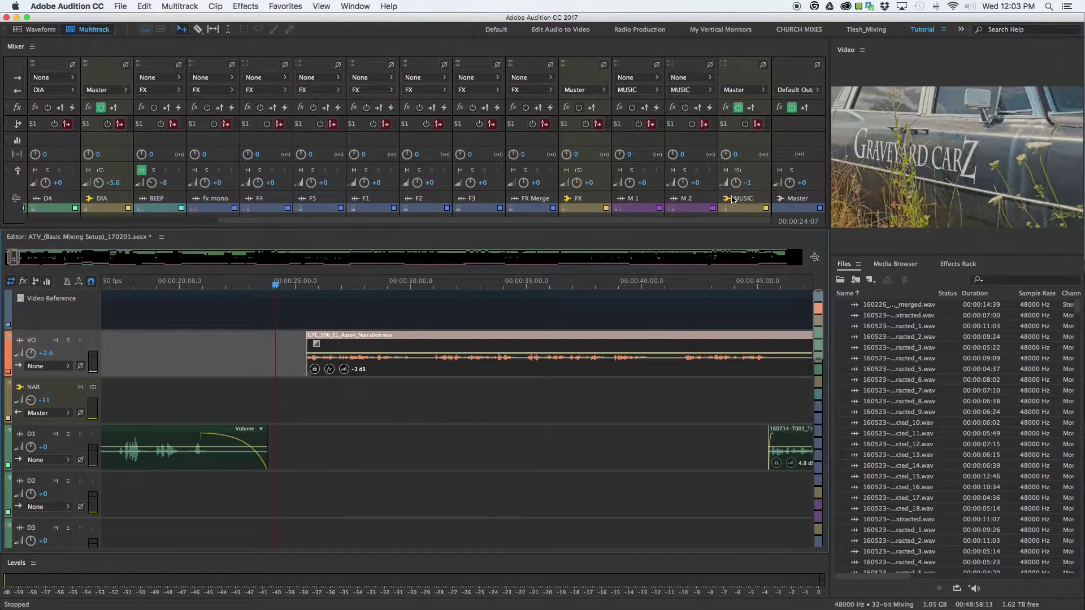
drag(737, 223, 706, 227)
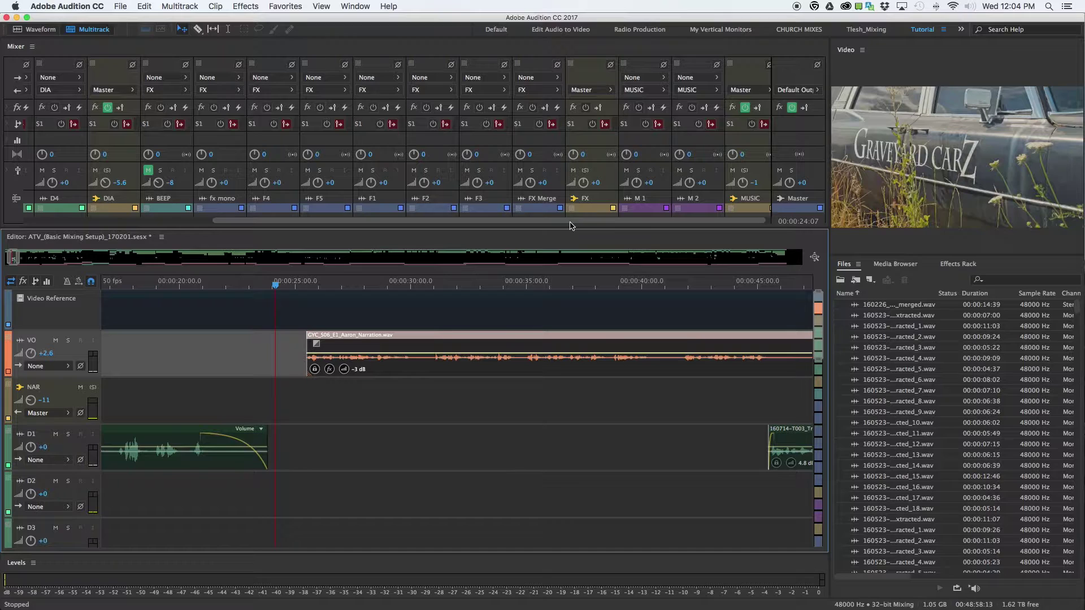
drag(573, 225, 600, 226)
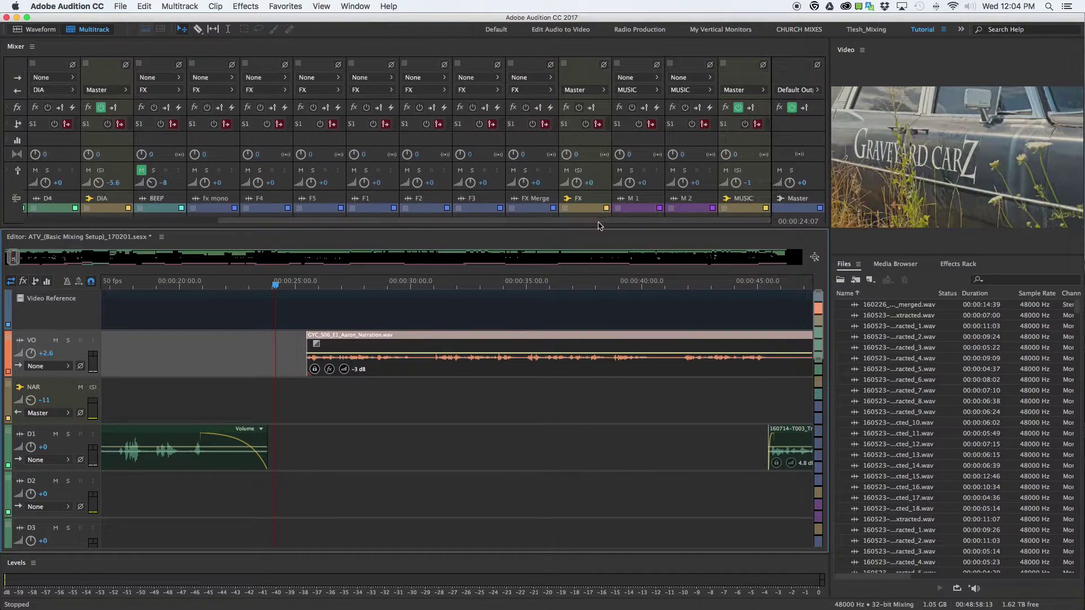
- Sum the MUSIC bus strip to mono
click(764, 156)
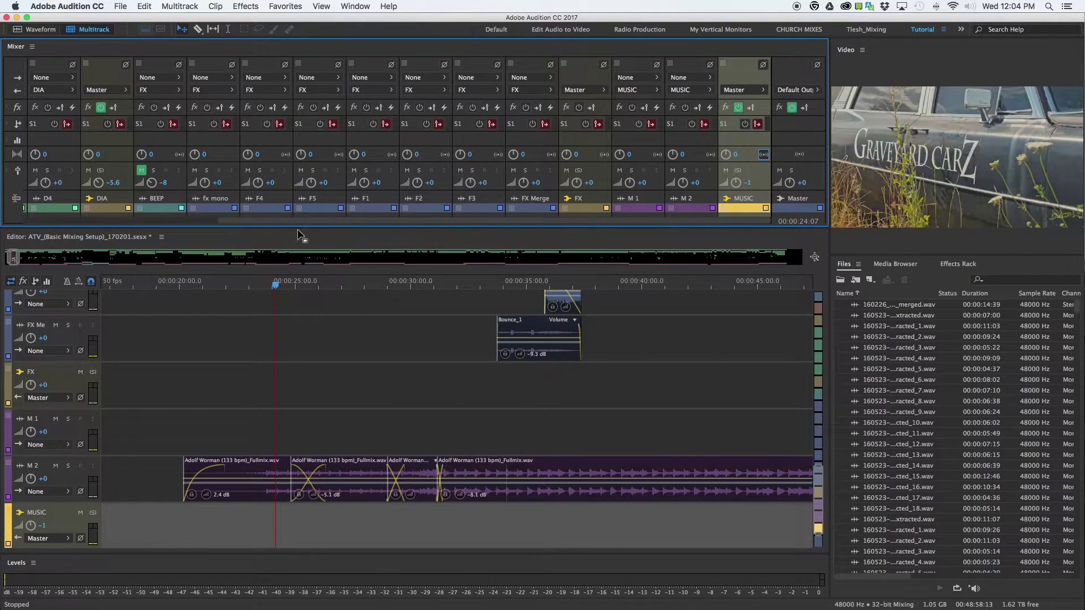
drag(301, 225, 253, 227)
scroll(315, 159, left, 2)
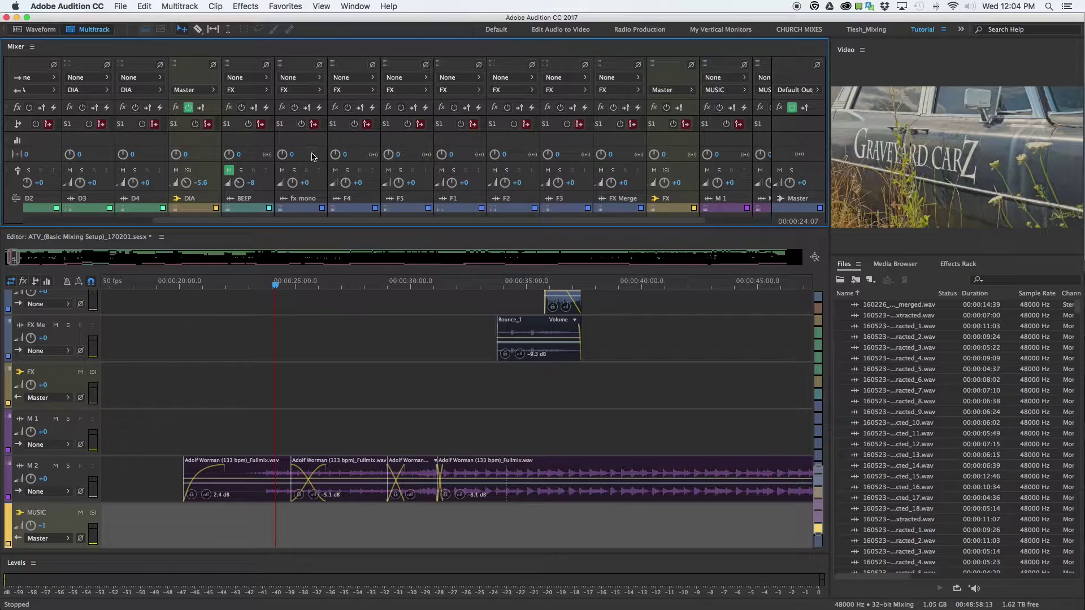
drag(341, 226, 215, 223)
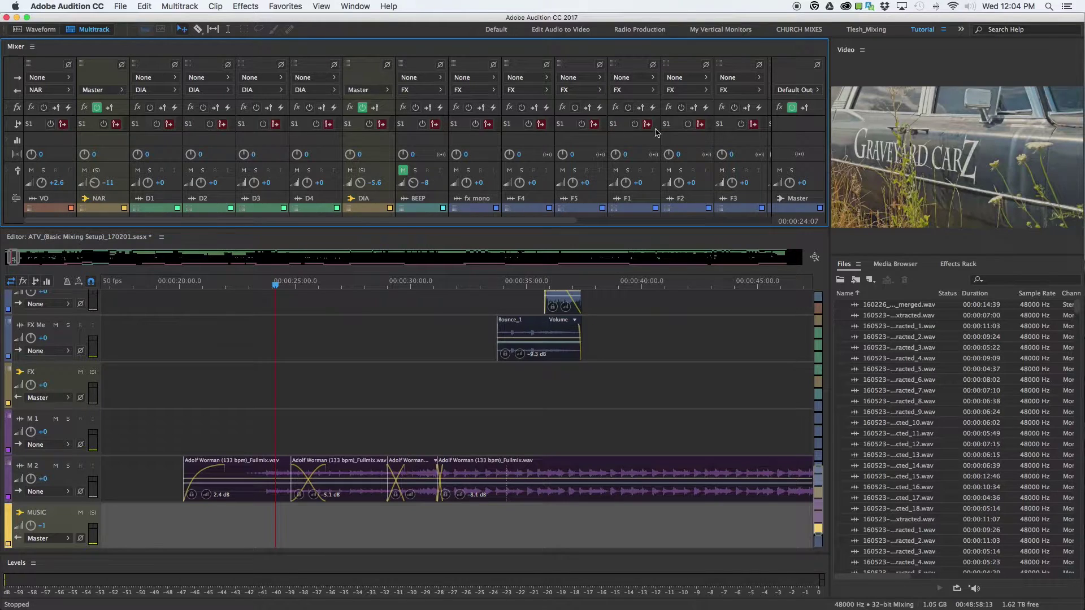
- Scroll through the music and effects tracks in the Editor timeline
mouse_move(493, 225)
mouse_down()
mouse_move(600, 226)
mouse_move(484, 228)
mouse_up()
mouse_move(247, 225)
mouse_down()
mouse_move(266, 225)
mouse_move(237, 225)
mouse_move(247, 225)
mouse_up()
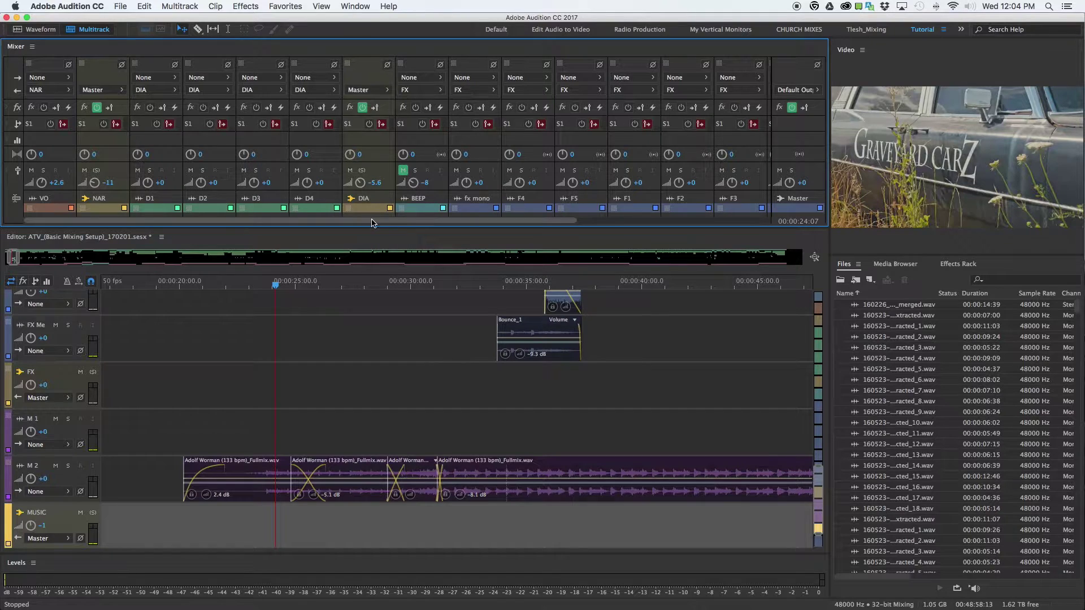
drag(372, 223, 528, 225)
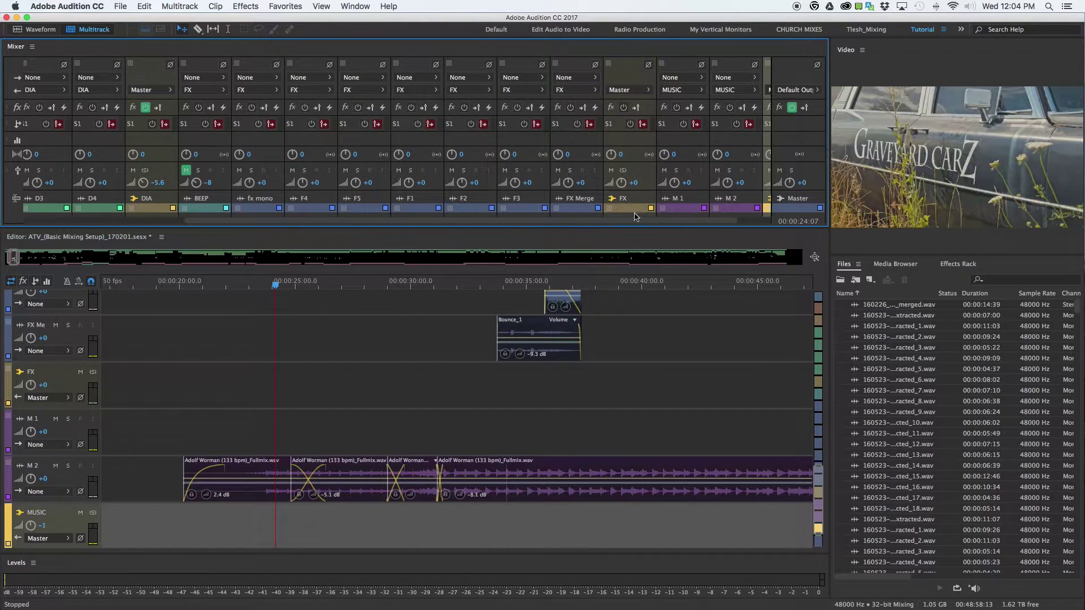
scroll(621, 224, left, 4)
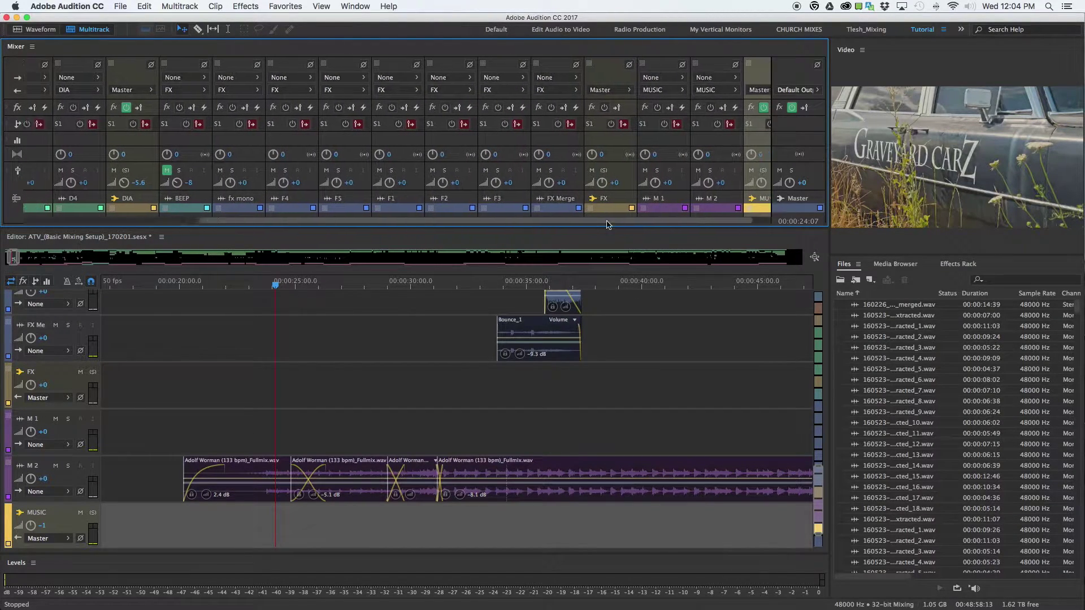
drag(546, 224, 454, 222)
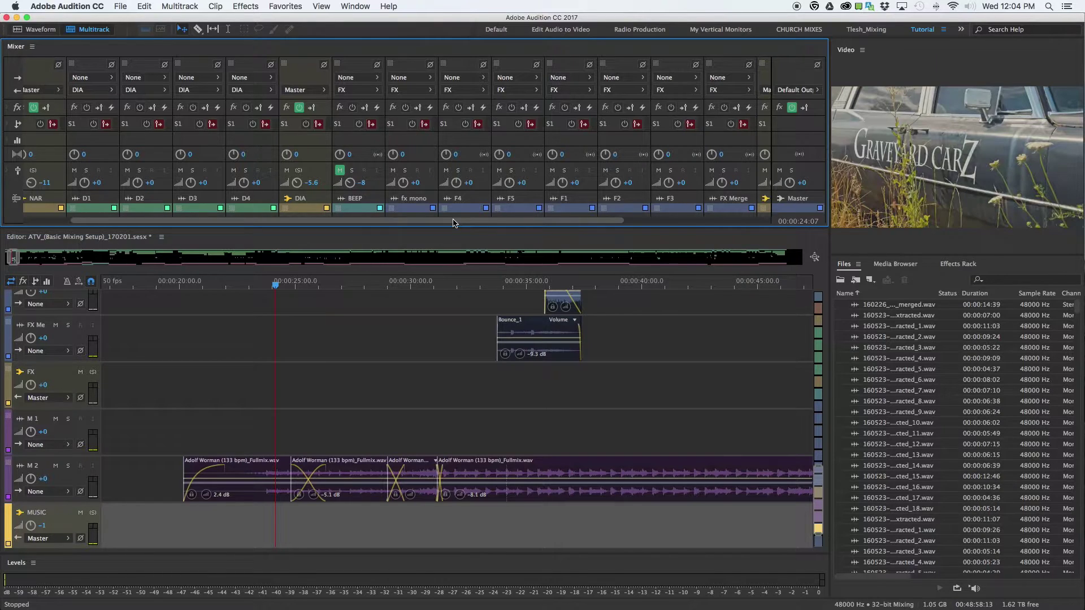
- Maximize the track editor to fill the screen
scroll(398, 342, up, 5)
scroll(393, 354, down, 3)
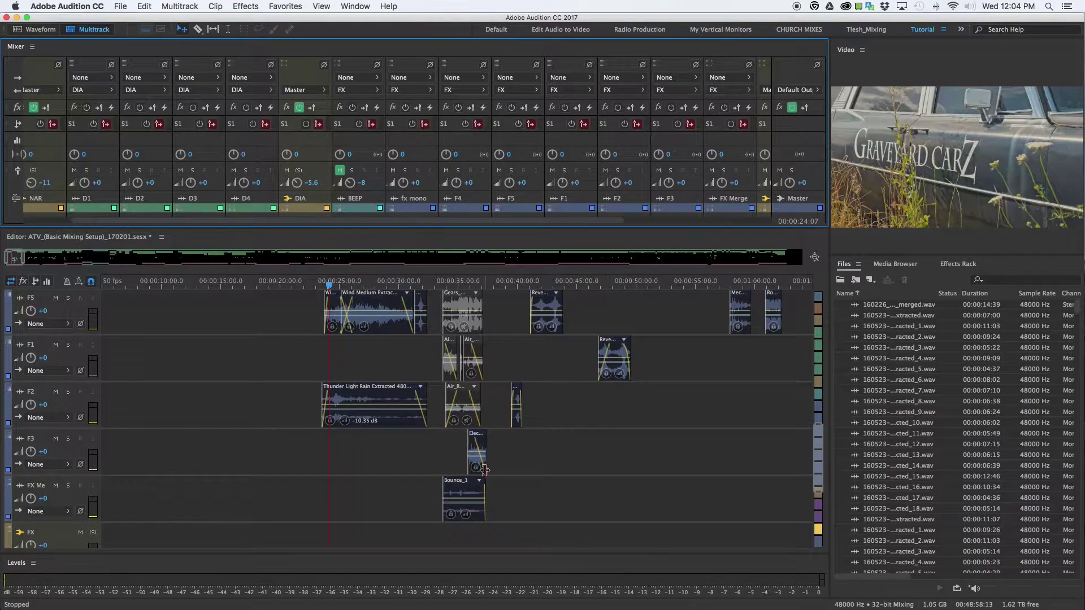
scroll(399, 458, up, 3)
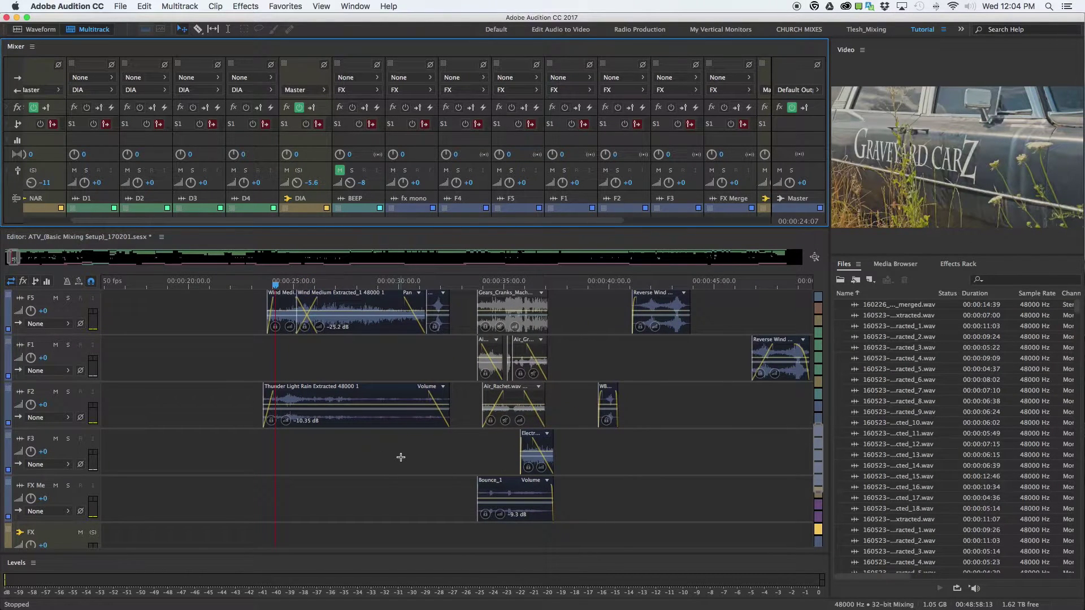
key(grave)
- Scroll through the FX and music tracks in the expanded editor
scroll(426, 375, up, 2)
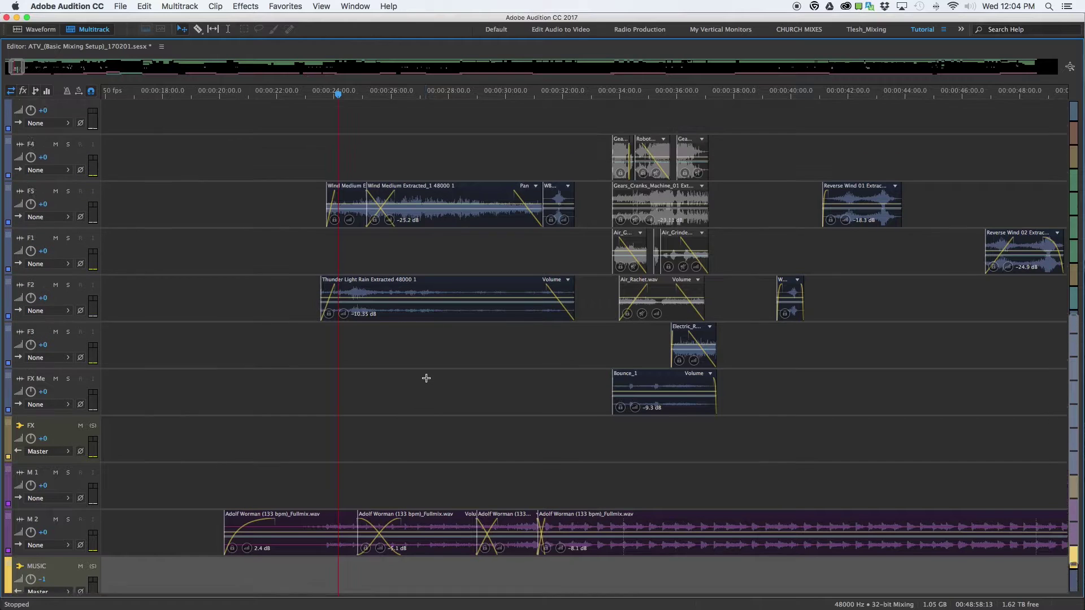
scroll(496, 411, down, 2)
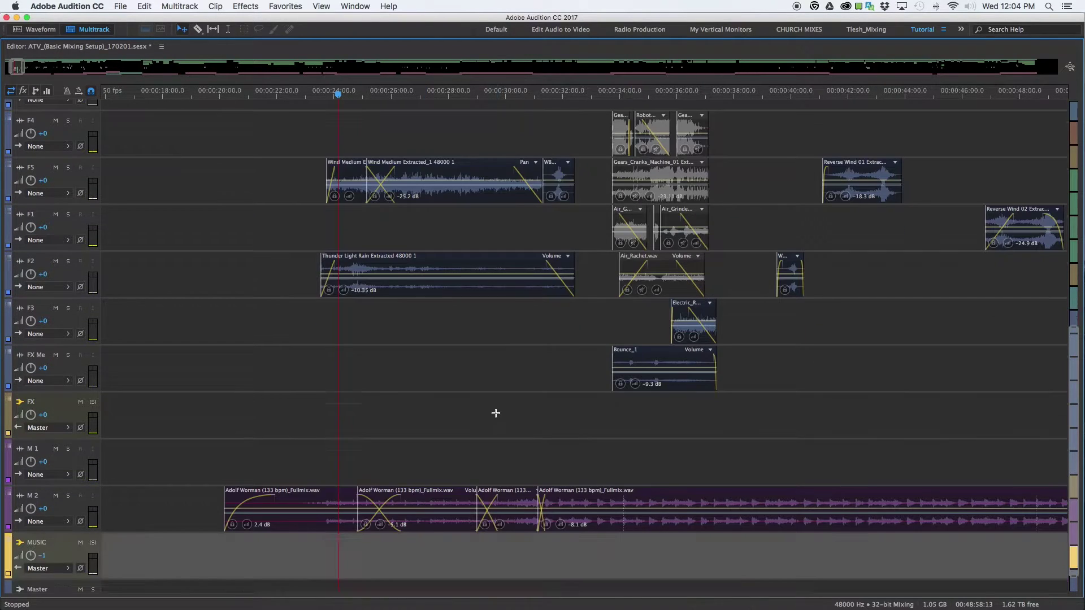
scroll(487, 392, right, 4)
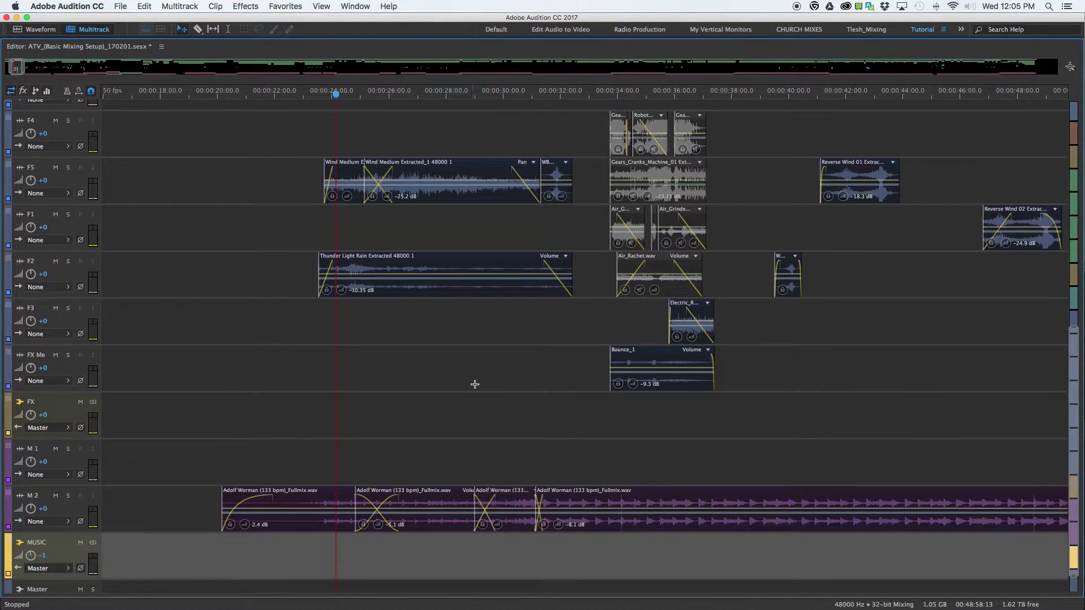
scroll(470, 382, up, 5)
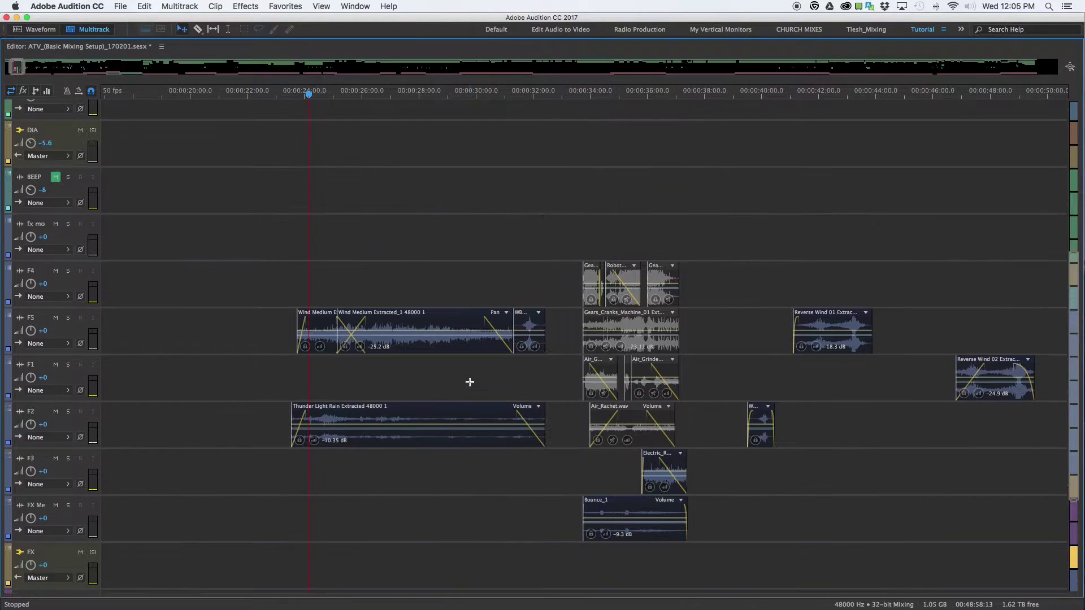
scroll(469, 384, up, 9)
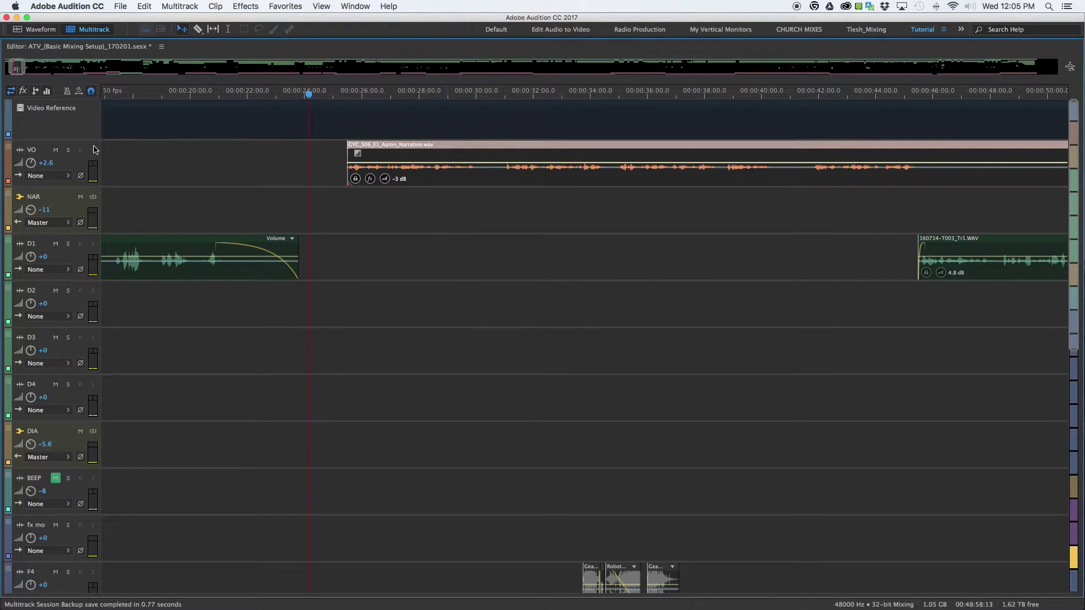
scroll(355, 385, down, 2)
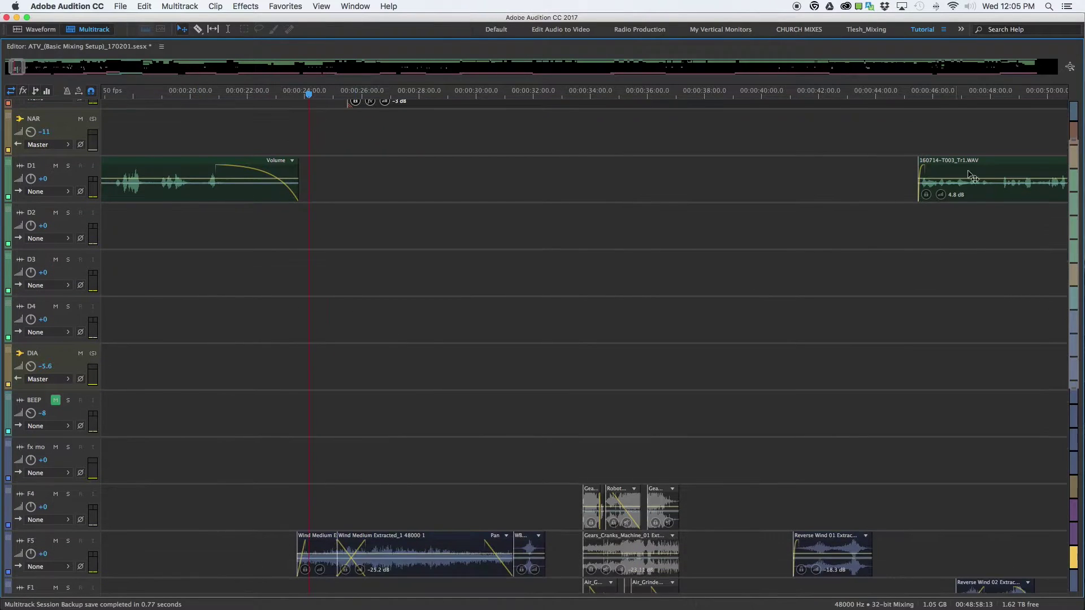
scroll(900, 264, right, 10)
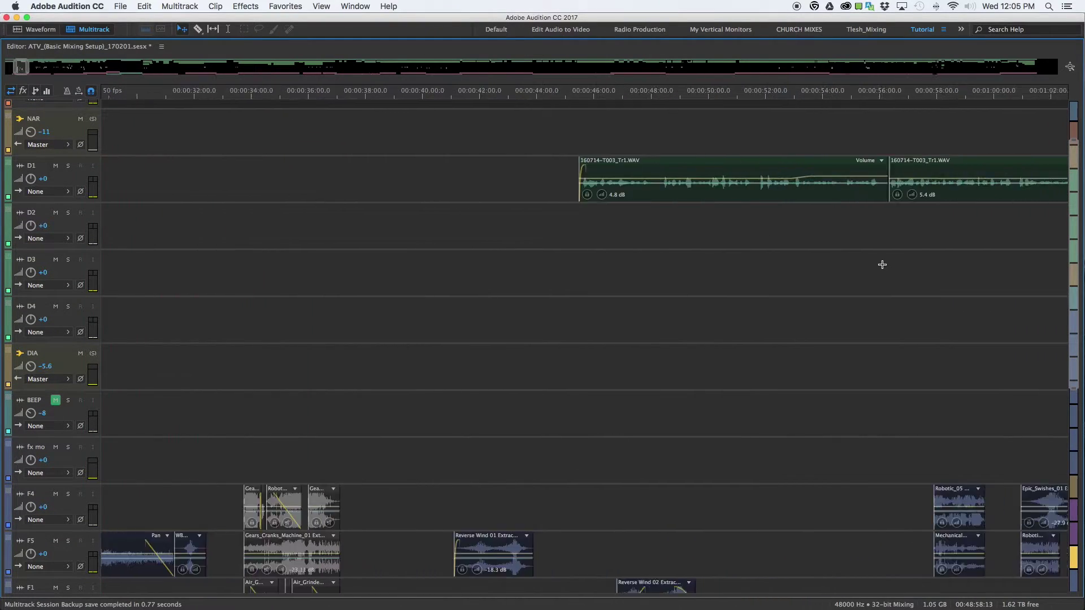
scroll(880, 265, right, 10)
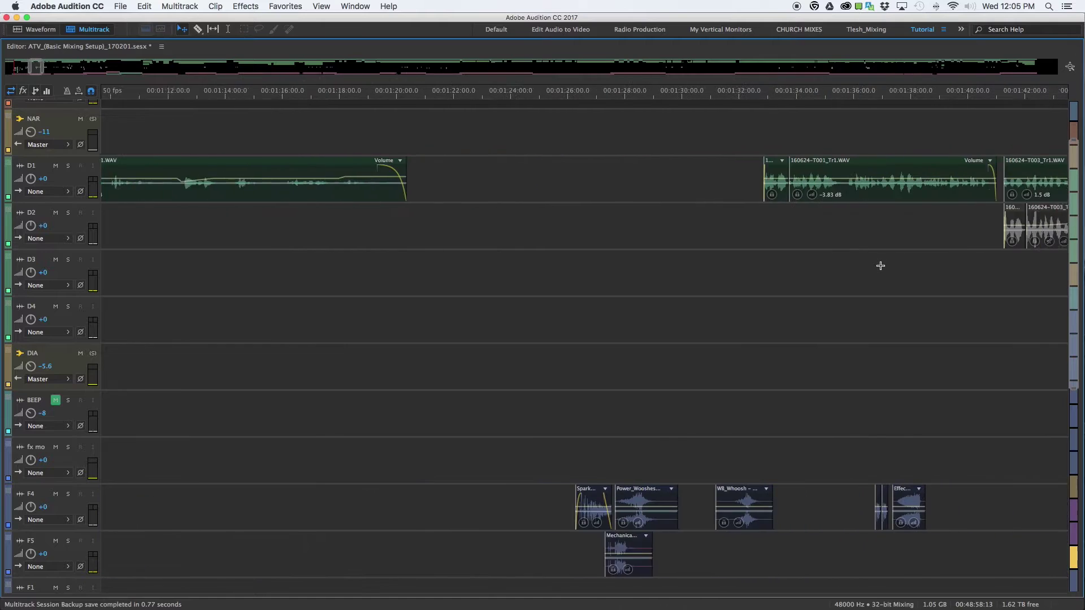
scroll(537, 291, down, 4)
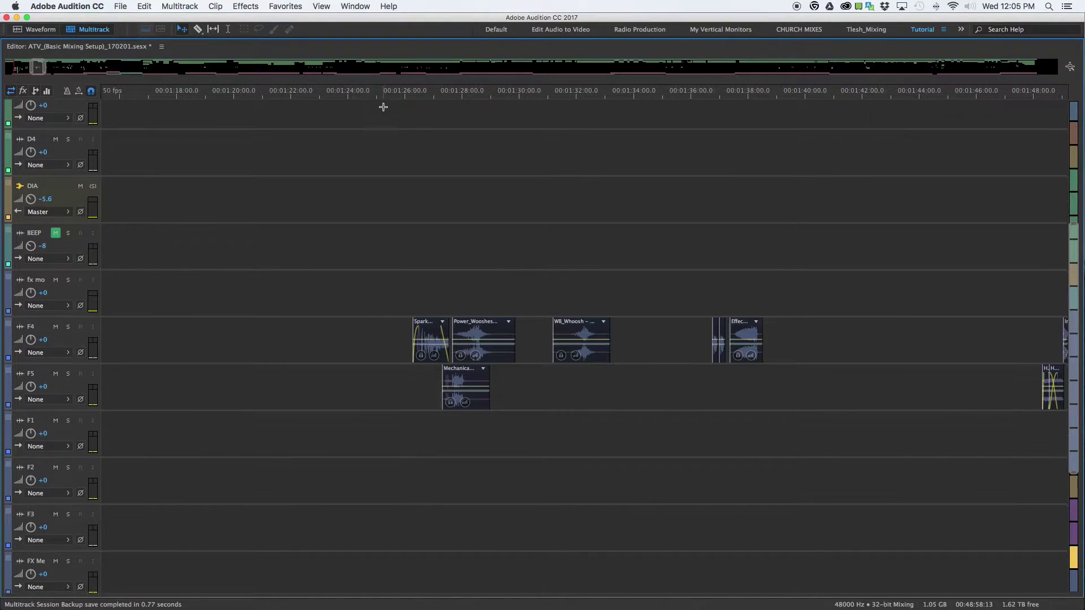
scroll(668, 393, down, 6)
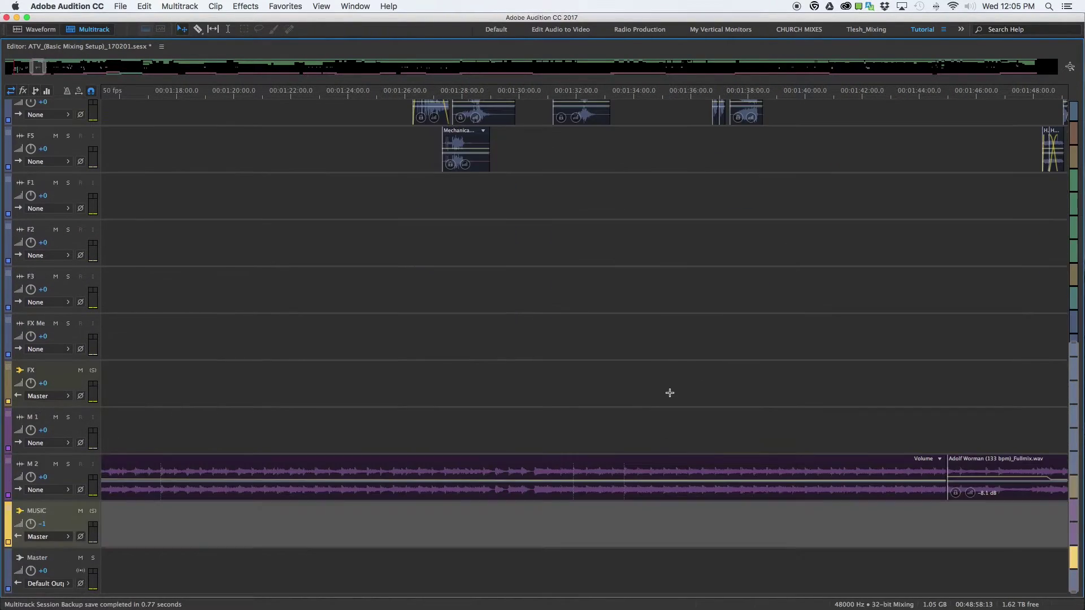
scroll(494, 415, up, 1)
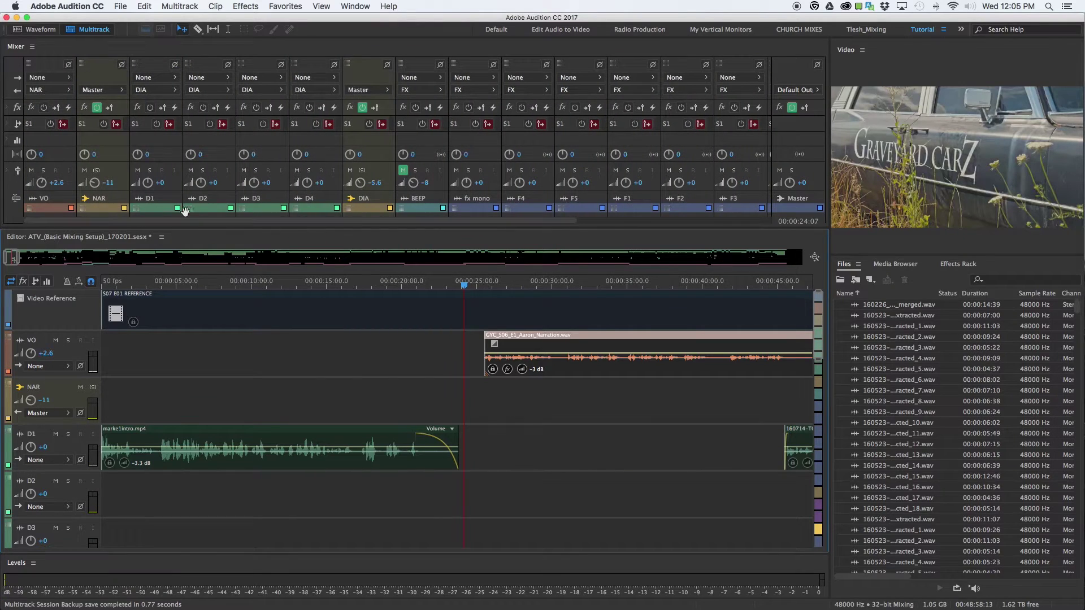
click(97, 170)
key(space)
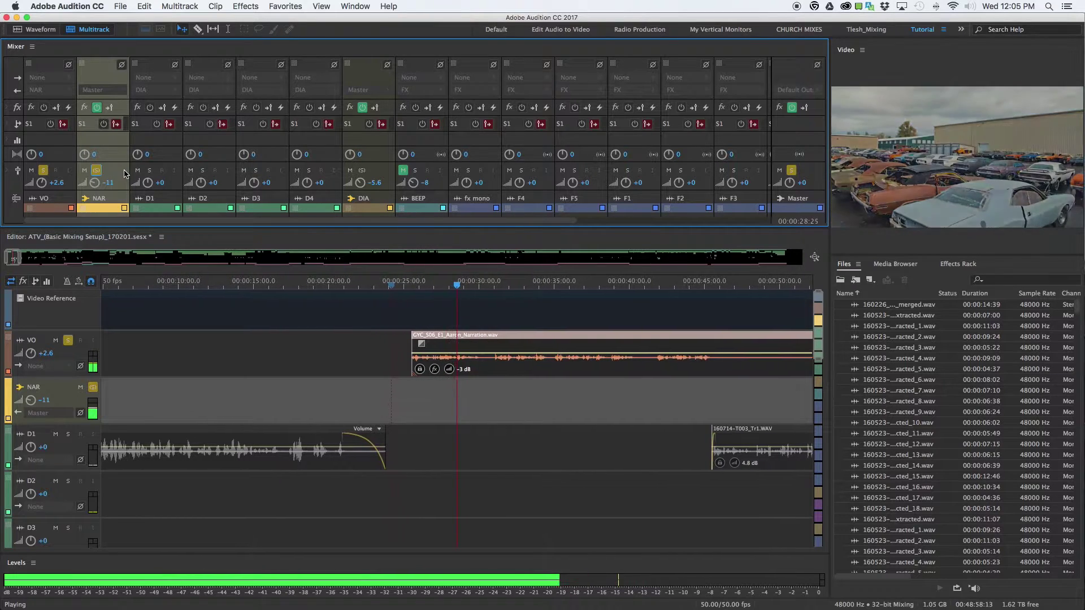
click(97, 171)
key(space)
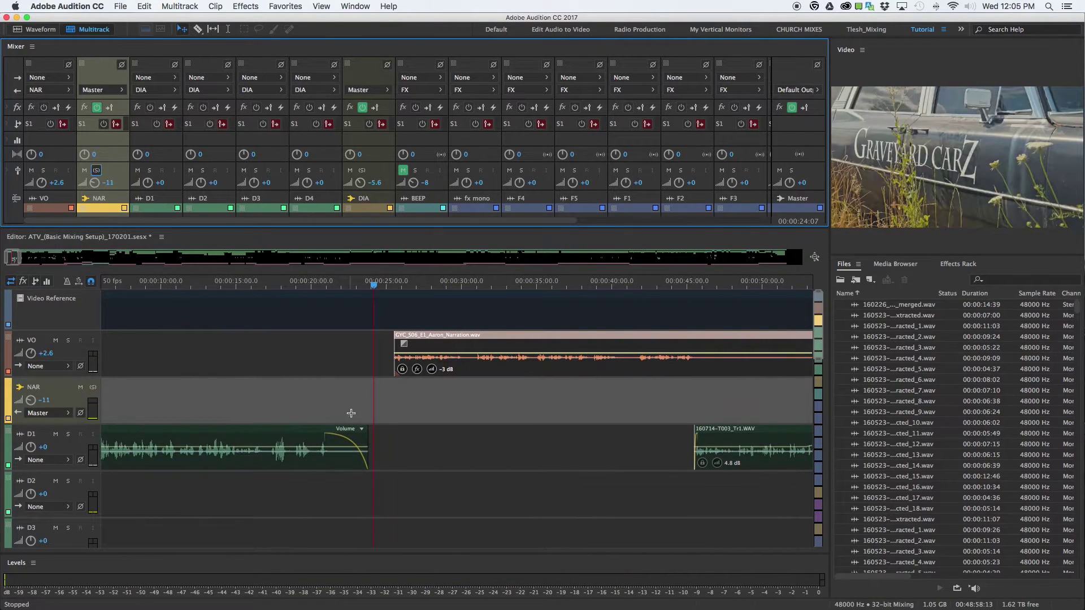
- Solo the FX bus strip and play its effects tracks against the picture
scroll(348, 406, right, 3)
scroll(376, 442, down, 2)
scroll(377, 438, right, 3)
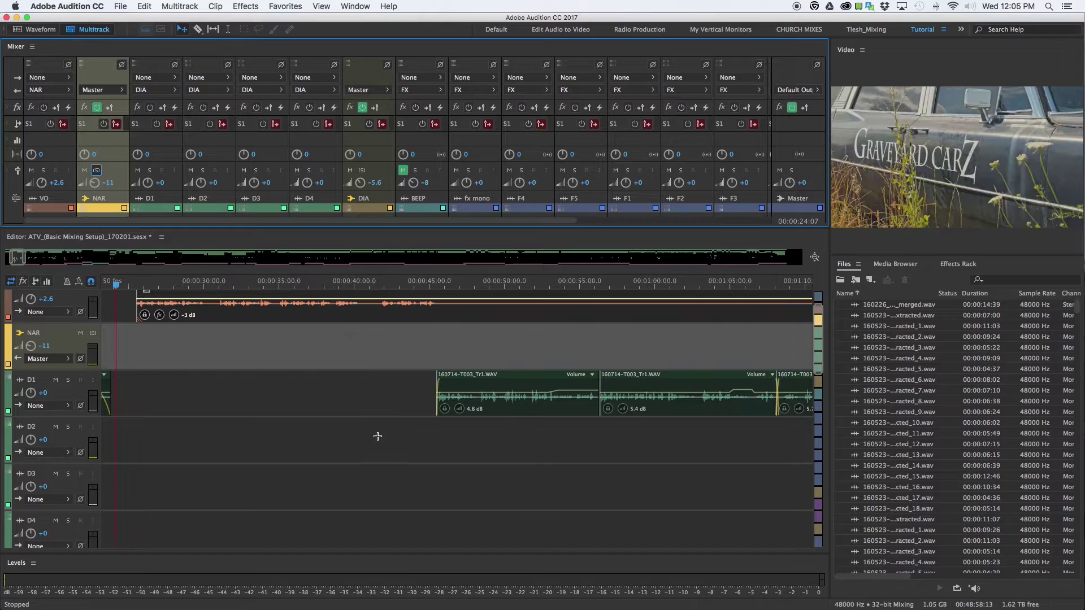
scroll(393, 418, down, 6)
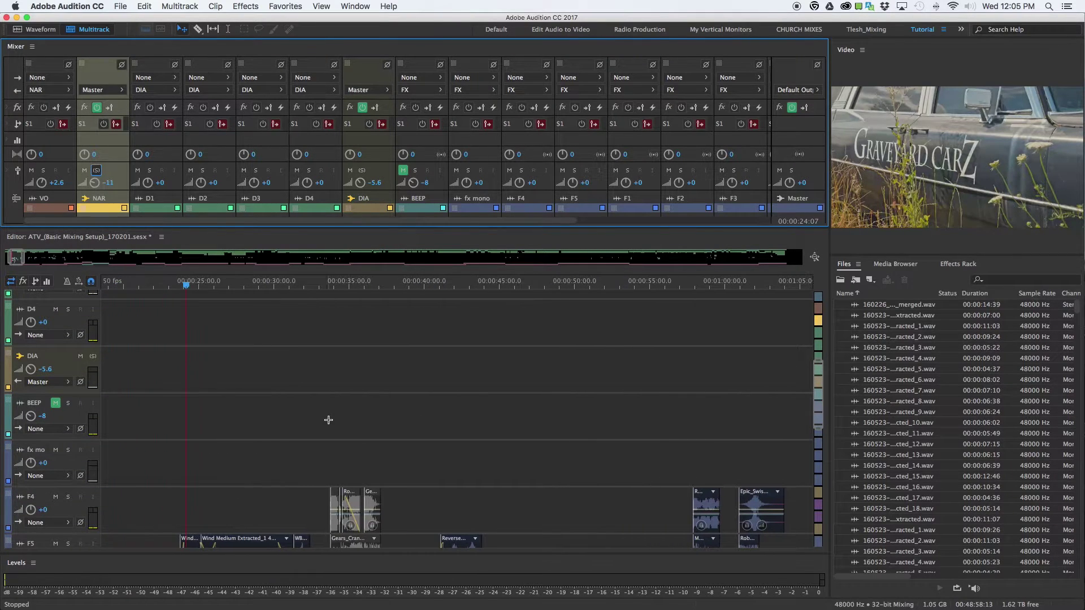
scroll(305, 418, left, 1)
scroll(259, 407, down, 2)
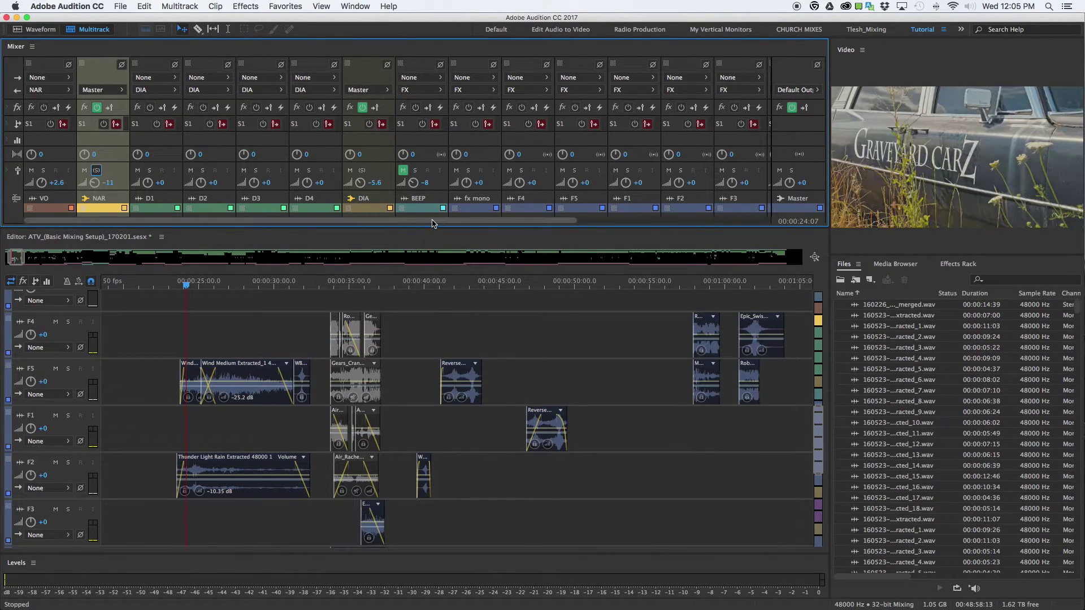
drag(436, 222, 581, 225)
click(641, 171)
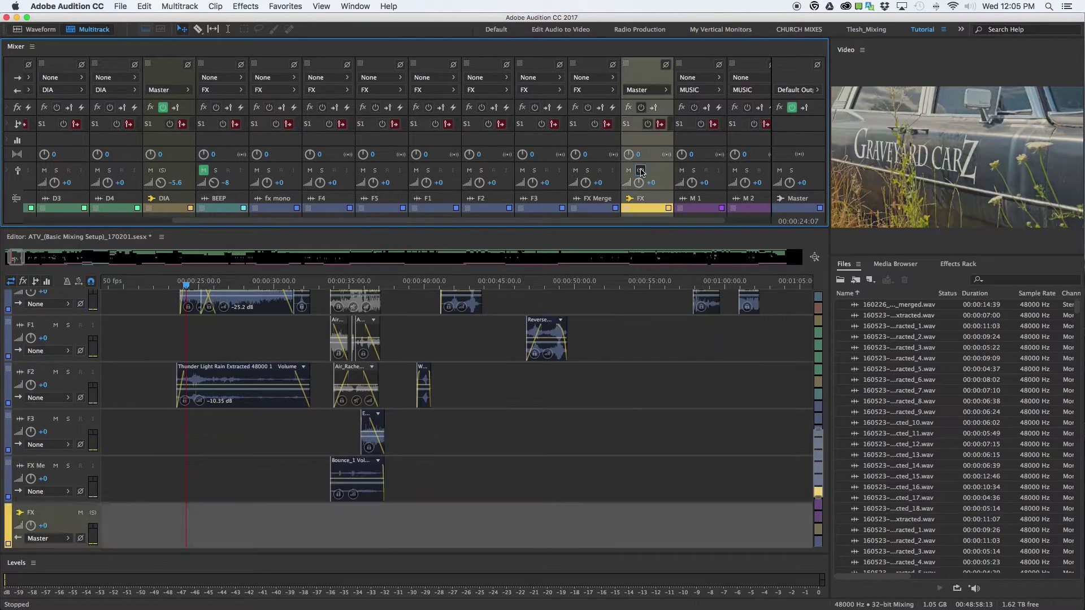
key(space)
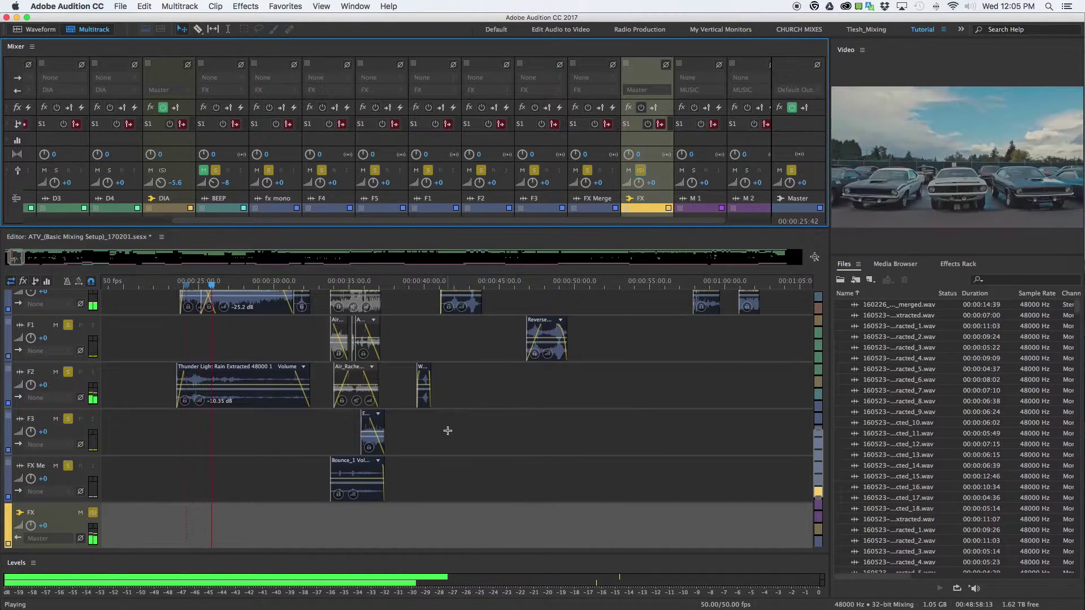
scroll(447, 431, up, 2)
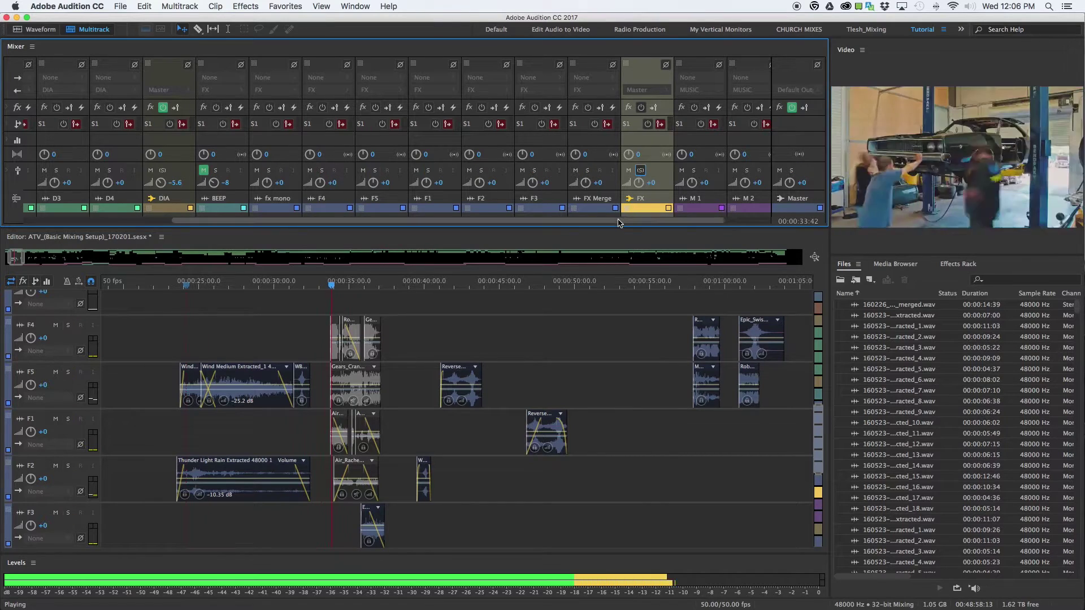
- Clear the FX bus solo and stop playback
click(642, 173)
key(space)
scroll(629, 221, right, 2)
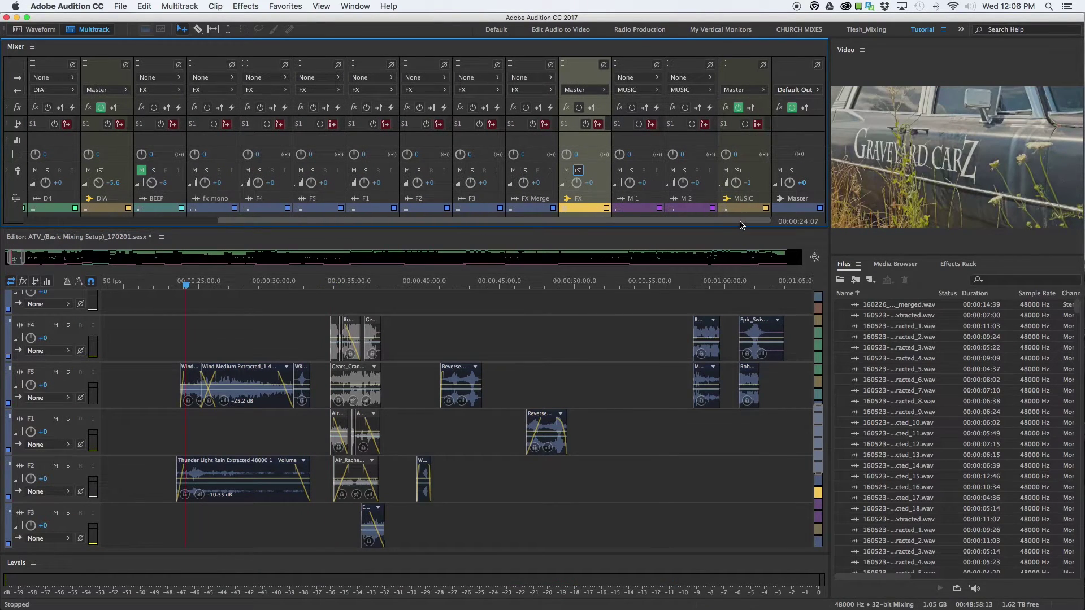
- Solo the MUSIC bus, play and stop it, then turn its solo off
click(739, 170)
key(space)
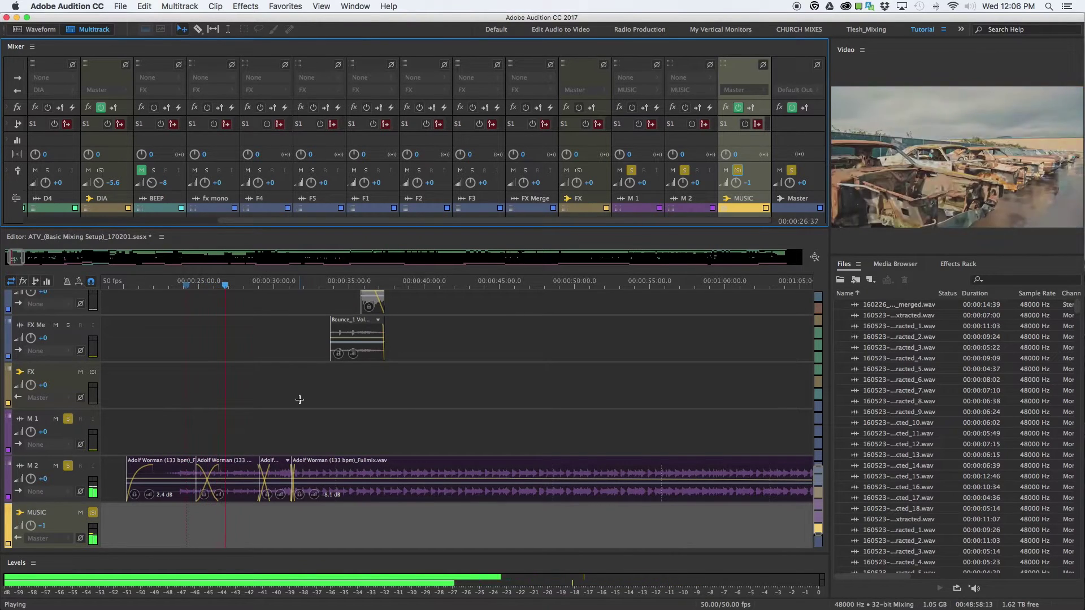
key(space)
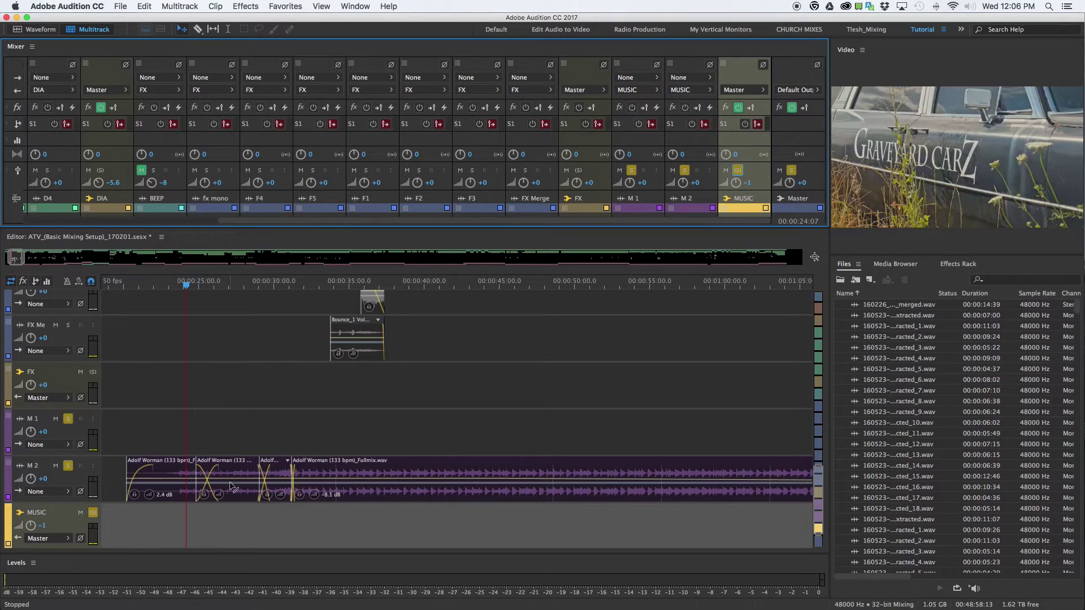
click(739, 171)
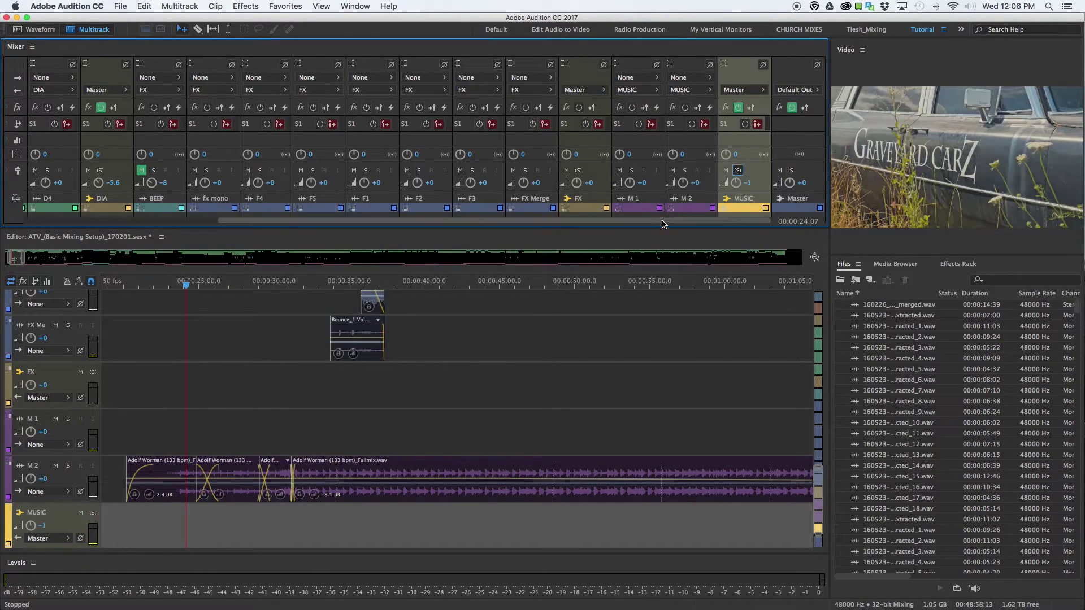
drag(650, 222, 406, 229)
scroll(211, 347, up, 10)
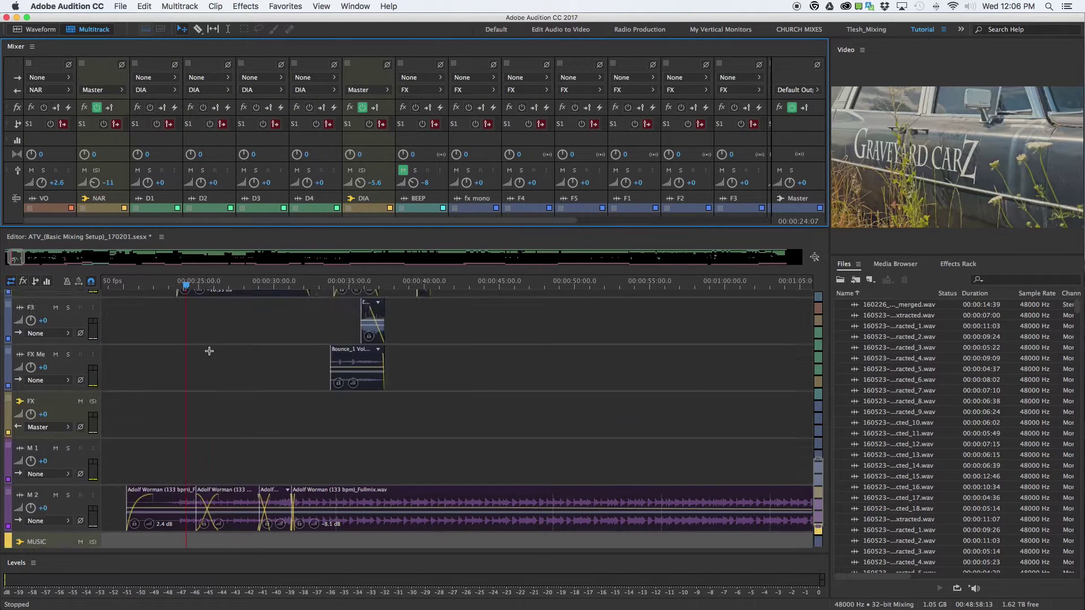
scroll(159, 337, up, 4)
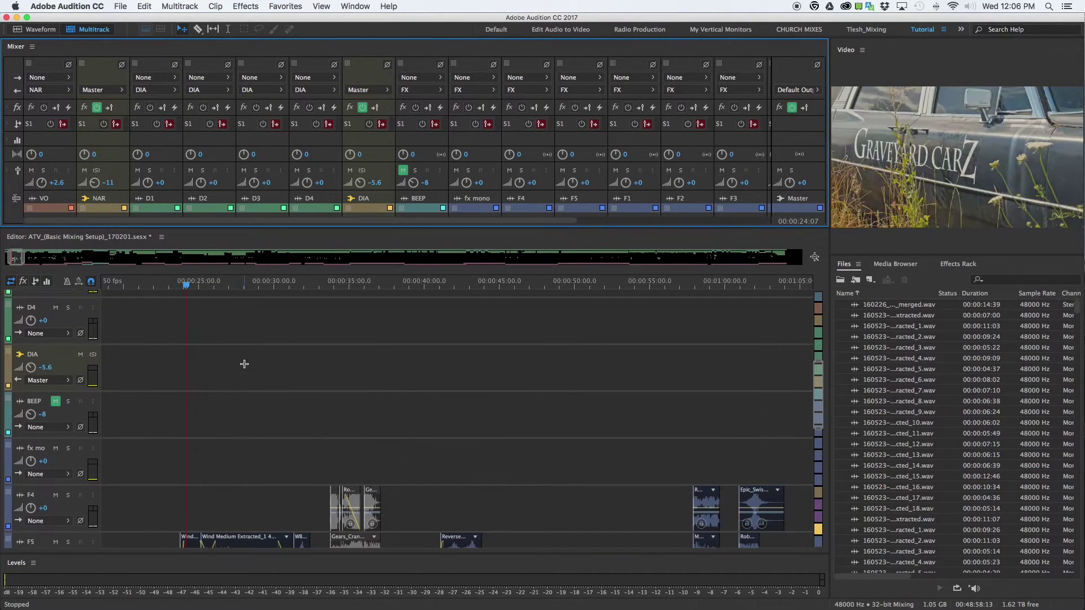
key(space)
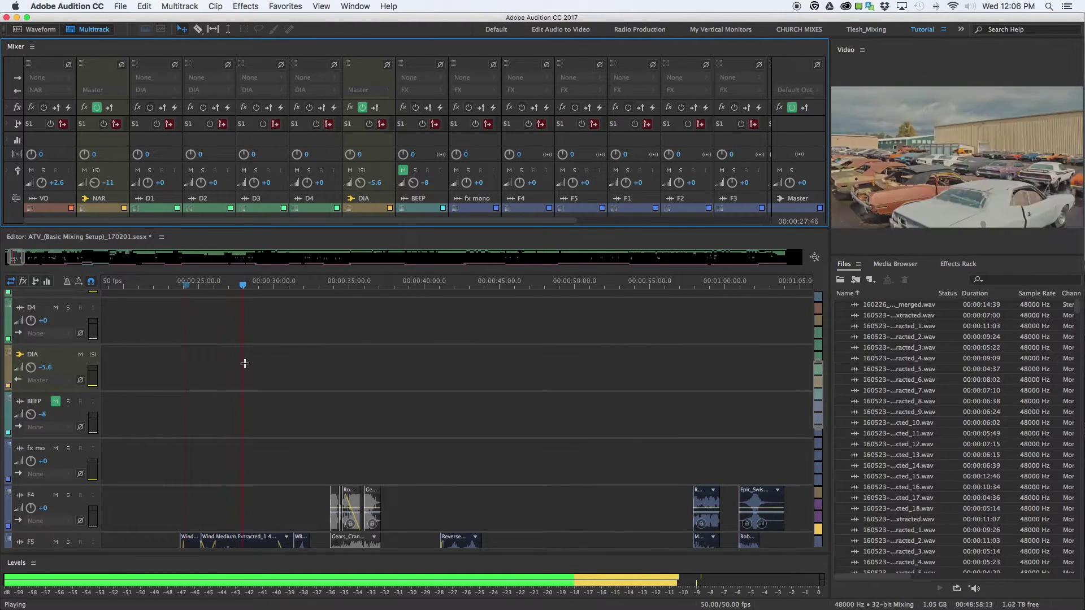
scroll(245, 364, down, 3)
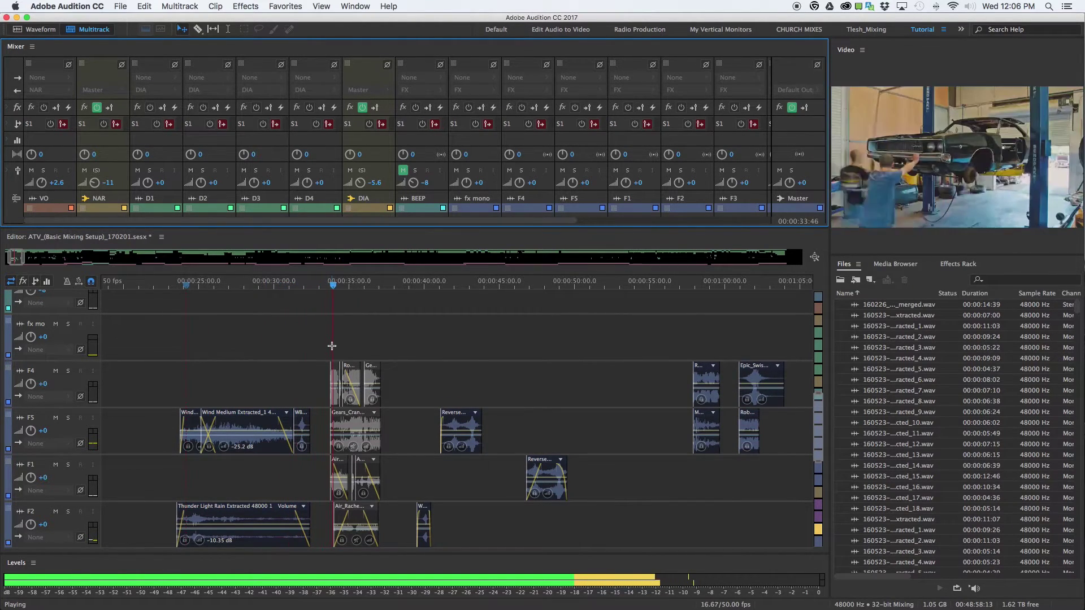
key(space)
scroll(320, 346, left, 5)
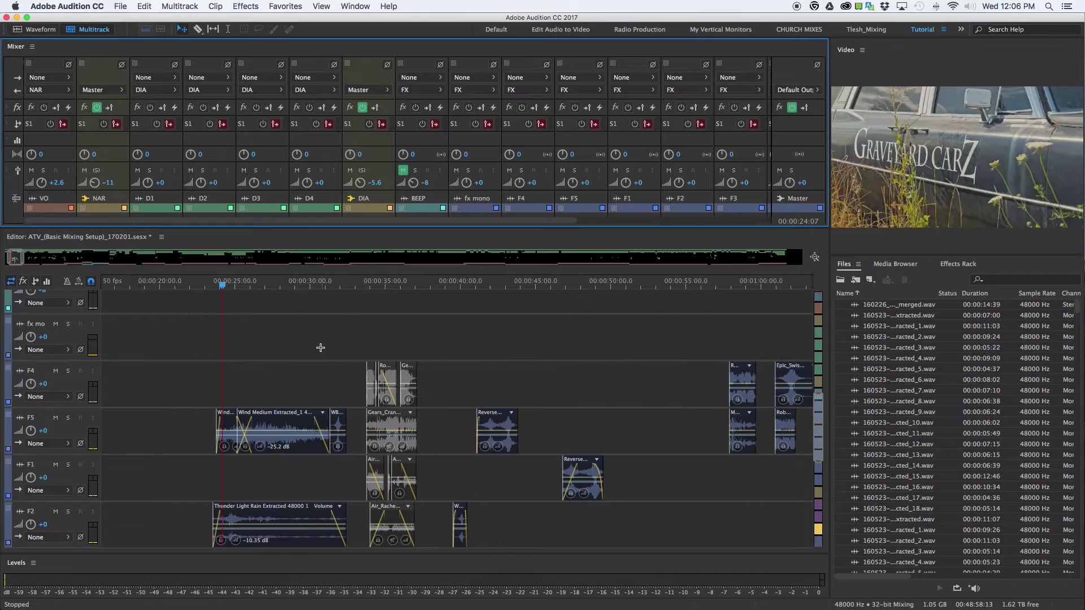
- Show the VO and dialogue tracks with the timeline zoomed out to about 8:30
scroll(319, 347, up, 5)
scroll(401, 373, up, 3)
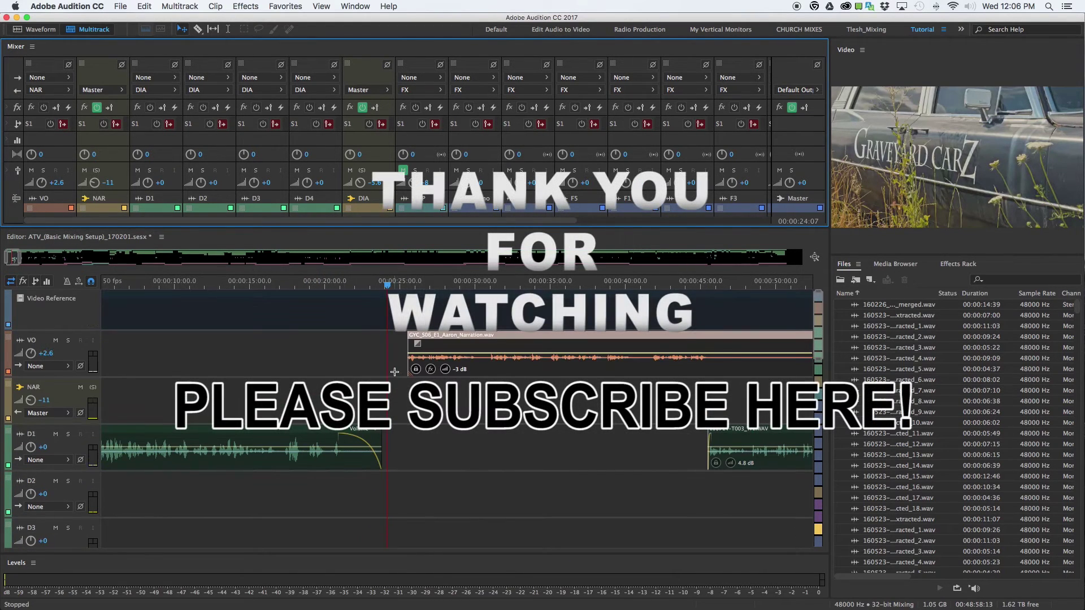
scroll(395, 371, down, 5)
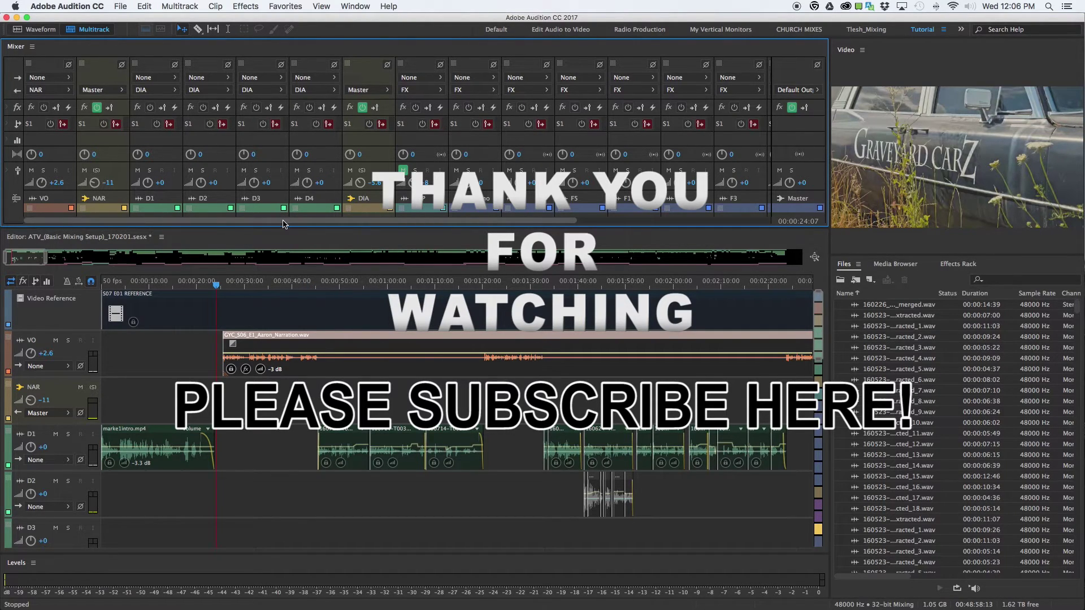
drag(266, 225, 362, 227)
scroll(392, 367, down, 3)
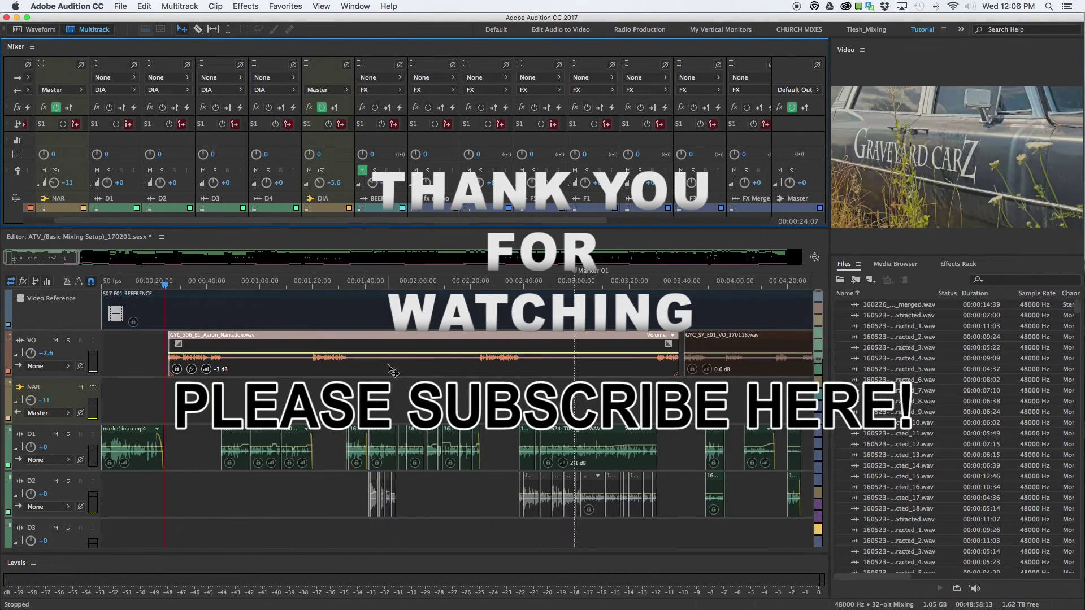
scroll(323, 381, down, 3)
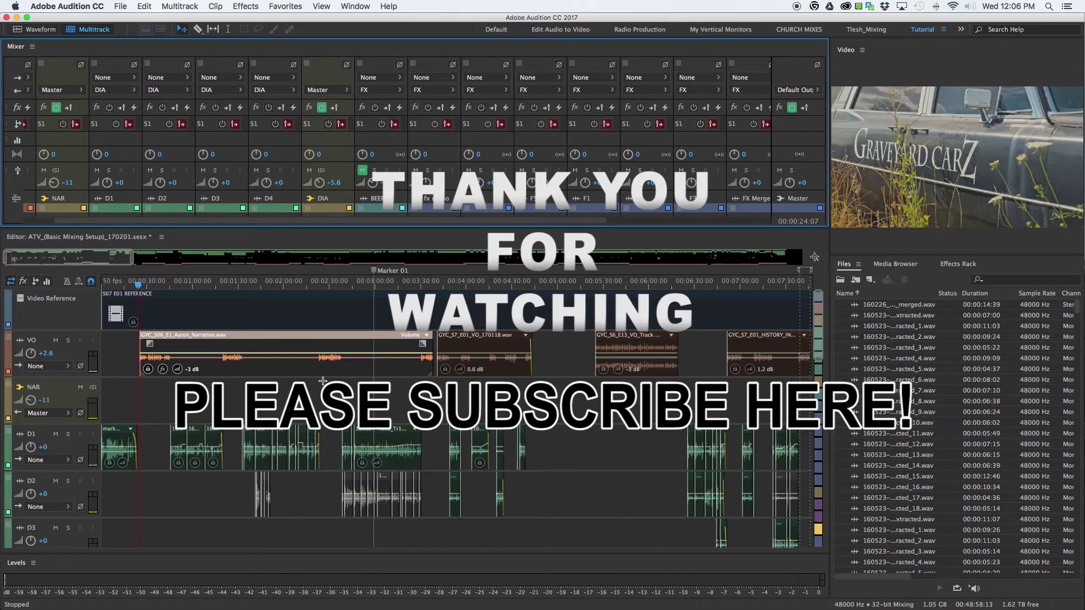
scroll(323, 381, down, 2)
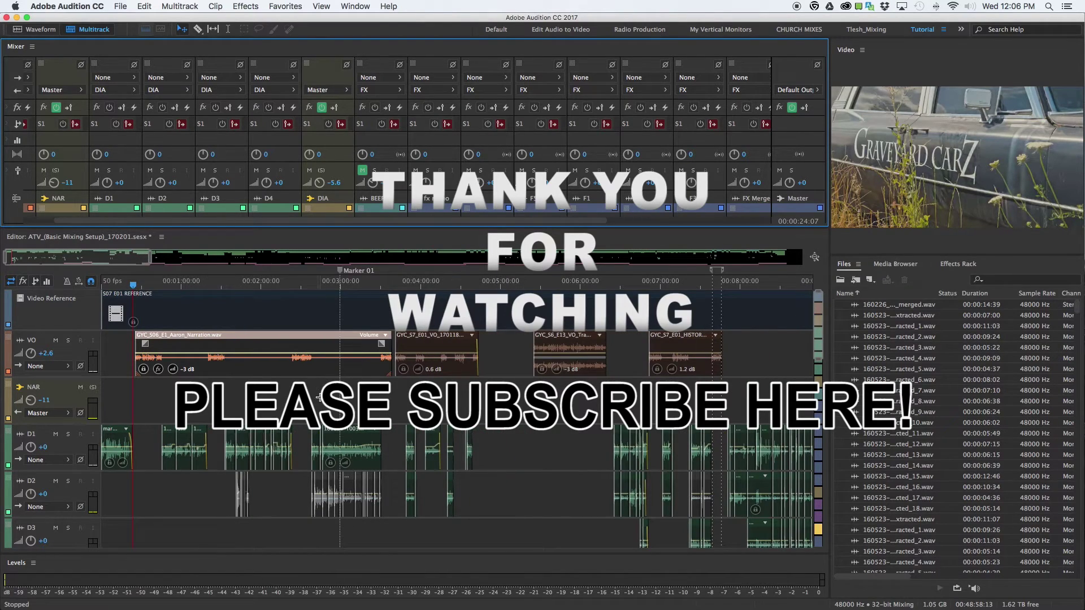